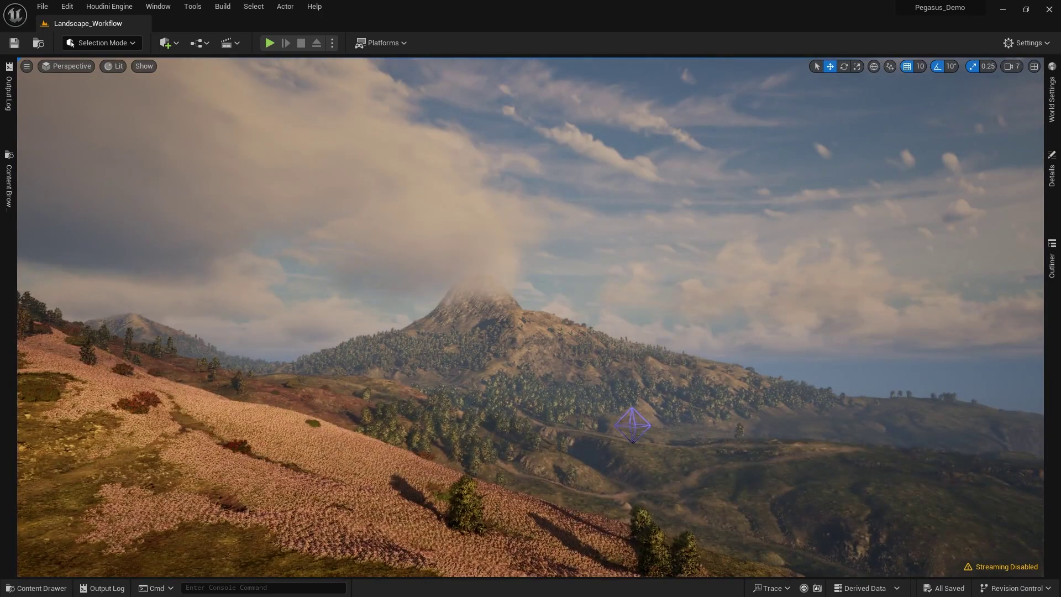
- Look over the landscape from saved camera views 2 and 3
{"action": "right_click_drag", "start_coordinate": [569, 464], "coordinate": [569, 497]}
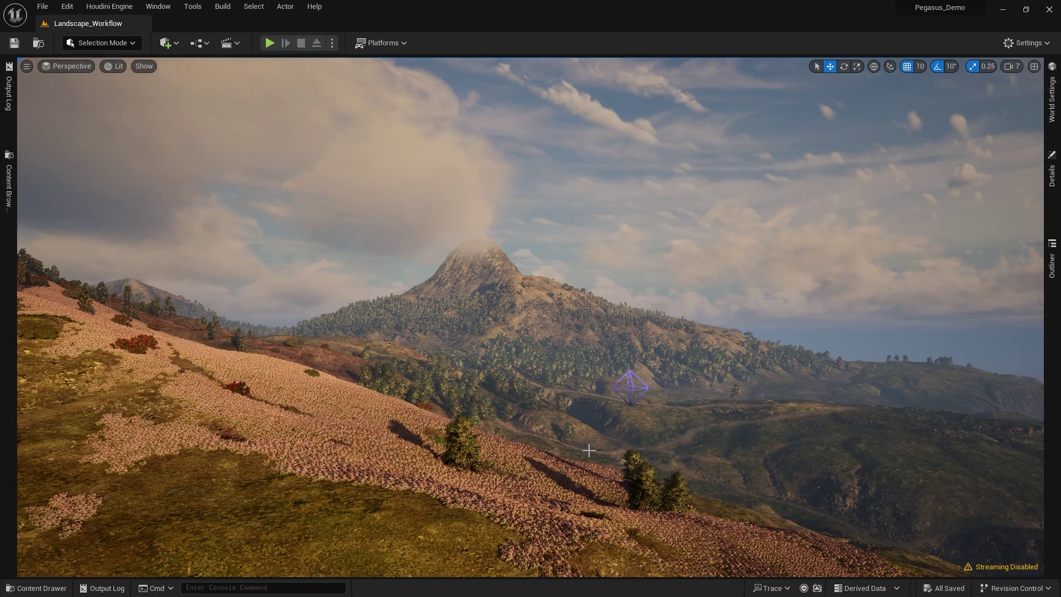
{"action": "key", "text": "2"}
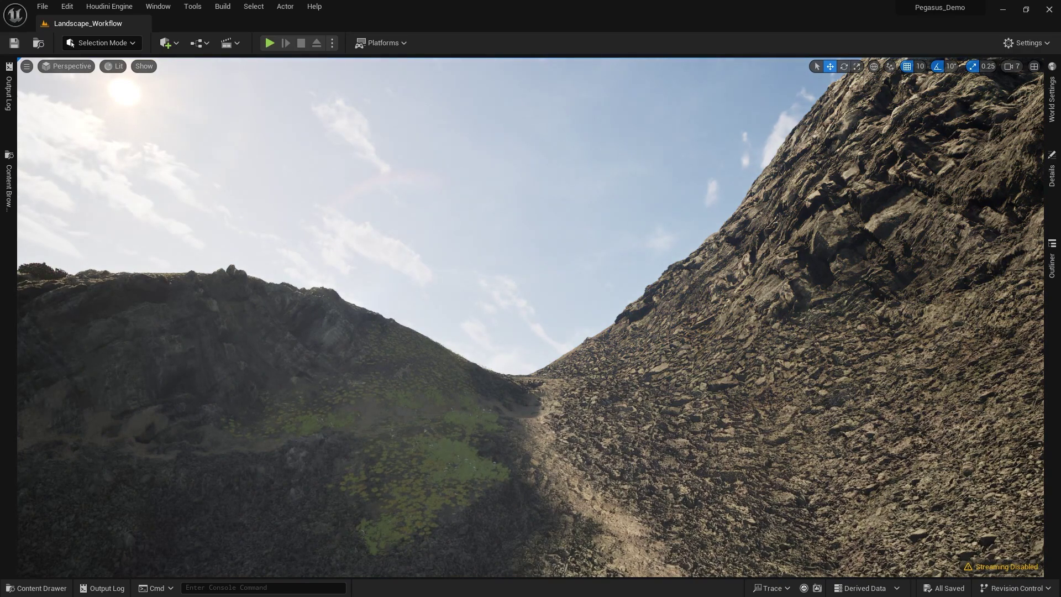
{"action": "key", "text": "3"}
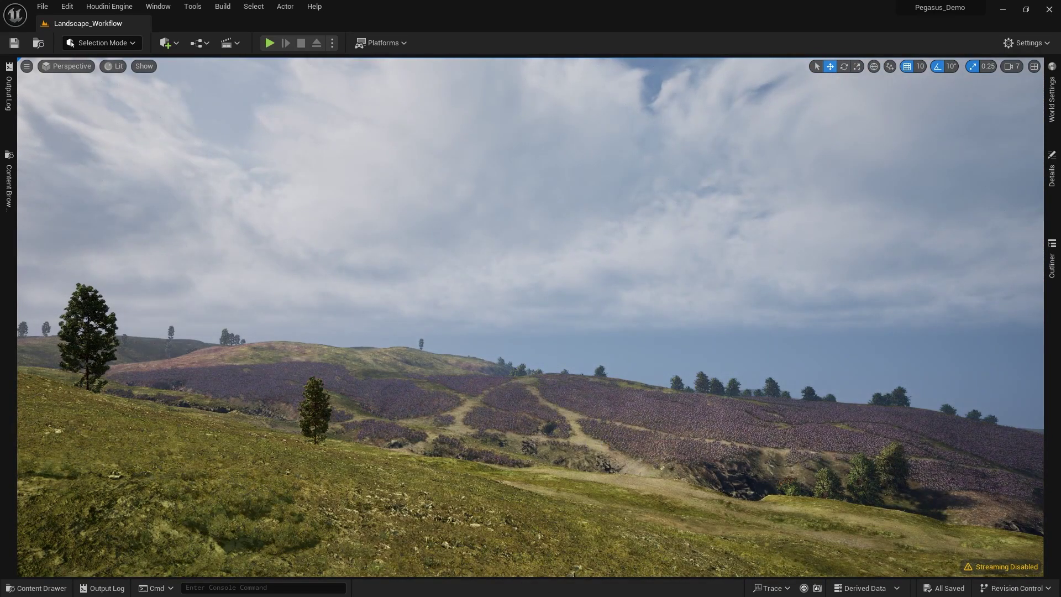
{"action": "right_click_drag", "start_coordinate": [640, 398], "coordinate": [647, 408]}
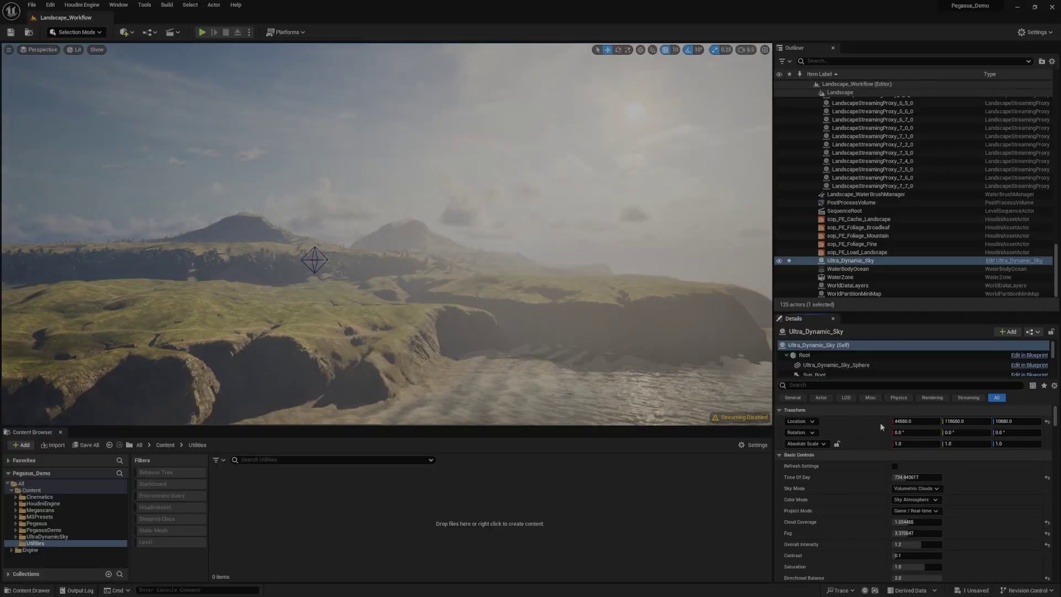
- Raise the Time of Day of Ultra_Dynamic_Sky to test later daylight over the landscape
{"action": "scroll", "coordinate": [882, 427], "scroll_direction": "down", "scroll_amount": 4}
{"action": "right_click_drag", "start_coordinate": [387, 235], "coordinate": [329, 225]}
{"action": "scroll", "coordinate": [387, 234], "scroll_direction": "up", "scroll_amount": 5}
{"action": "scroll", "coordinate": [909, 475], "scroll_direction": "up", "scroll_amount": 4}
{"action": "key", "text": "w"}
{"action": "right_click_drag", "start_coordinate": [553, 277], "coordinate": [420, 260]}
{"action": "right_click_drag", "start_coordinate": [392, 183], "coordinate": [320, 218]}
{"action": "scroll", "coordinate": [321, 219], "scroll_direction": "down", "scroll_amount": 1}
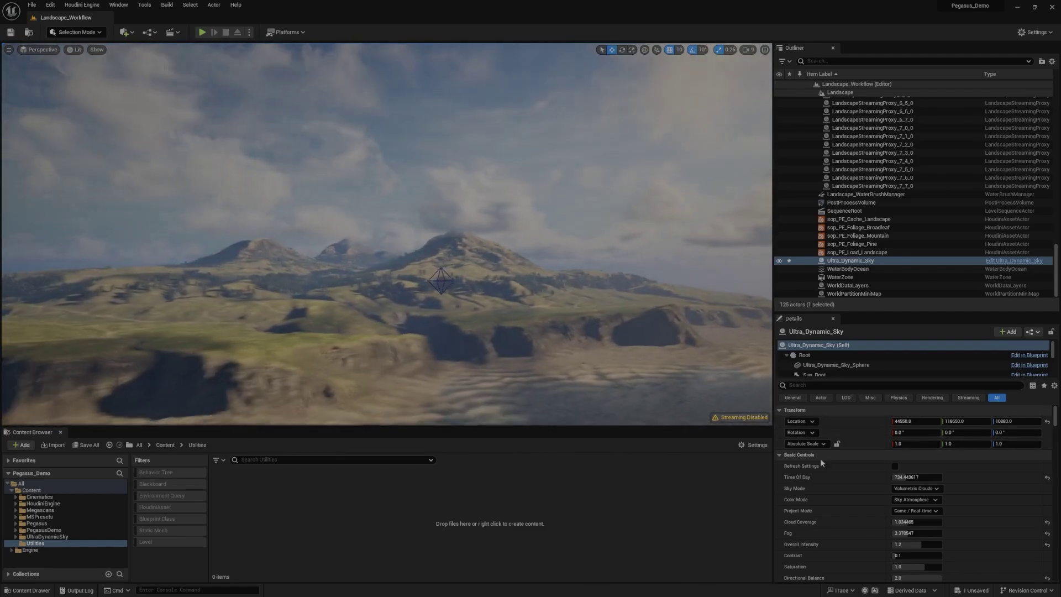
{"action": "left_click_drag", "start_coordinate": [909, 477], "coordinate": [921, 478]}
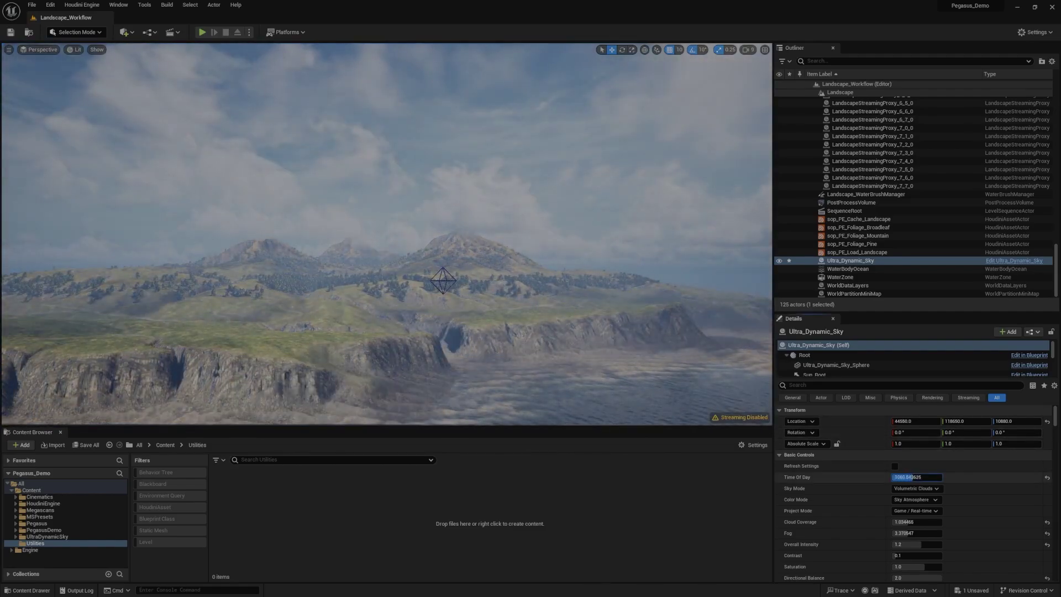
- Lower the sky's Time of Day slightly and check the lighting on the mountains
{"action": "key", "text": "a"}
{"action": "scroll", "coordinate": [608, 279], "scroll_direction": "up", "scroll_amount": 1}
{"action": "right_click_drag", "start_coordinate": [663, 285], "coordinate": [591, 279]}
{"action": "right_click_drag", "start_coordinate": [682, 322], "coordinate": [750, 350]}
{"action": "key", "text": "w"}
{"action": "key", "text": "w"}
{"action": "left_click_drag", "start_coordinate": [920, 477], "coordinate": [916, 477]}
{"action": "key", "text": "s"}
{"action": "mouse_move", "coordinate": [664, 332]}
{"action": "right_mouse_down"}
{"action": "mouse_move", "coordinate": [713, 337]}
{"action": "mouse_move", "coordinate": [674, 317]}
{"action": "right_mouse_up"}
{"action": "right_click_drag", "start_coordinate": [685, 360], "coordinate": [685, 361]}
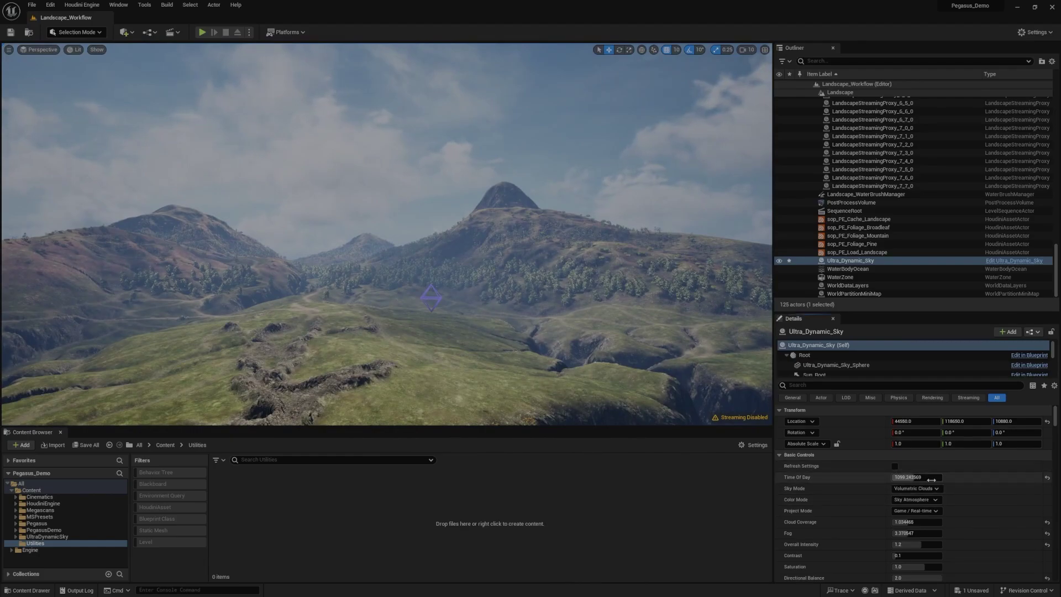
- Reduce the Time of Day of Ultra_Dynamic_Sky to about 754
{"action": "left_click_drag", "start_coordinate": [915, 477], "coordinate": [911, 477]}
{"action": "key", "text": "s"}
{"action": "right_click_drag", "start_coordinate": [747, 389], "coordinate": [635, 401]}
{"action": "left_click_drag", "start_coordinate": [911, 479], "coordinate": [906, 478]}
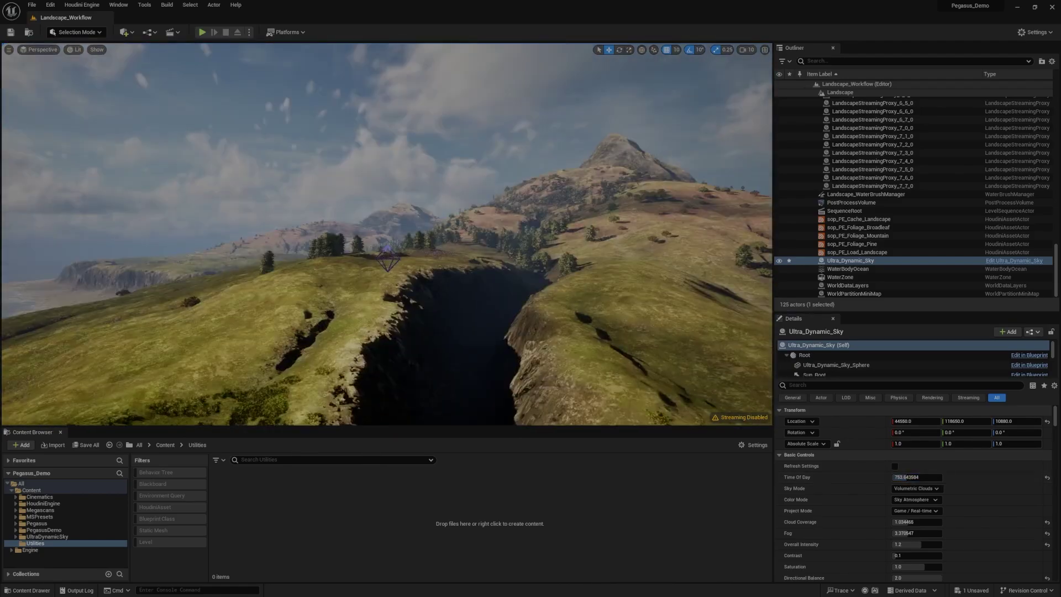
- Increase the Cloud Coverage of Ultra_Dynamic_Sky to about 1.23 and deselect the sky
{"action": "right_click_drag", "start_coordinate": [746, 390], "coordinate": [739, 389]}
{"action": "key", "text": "a"}
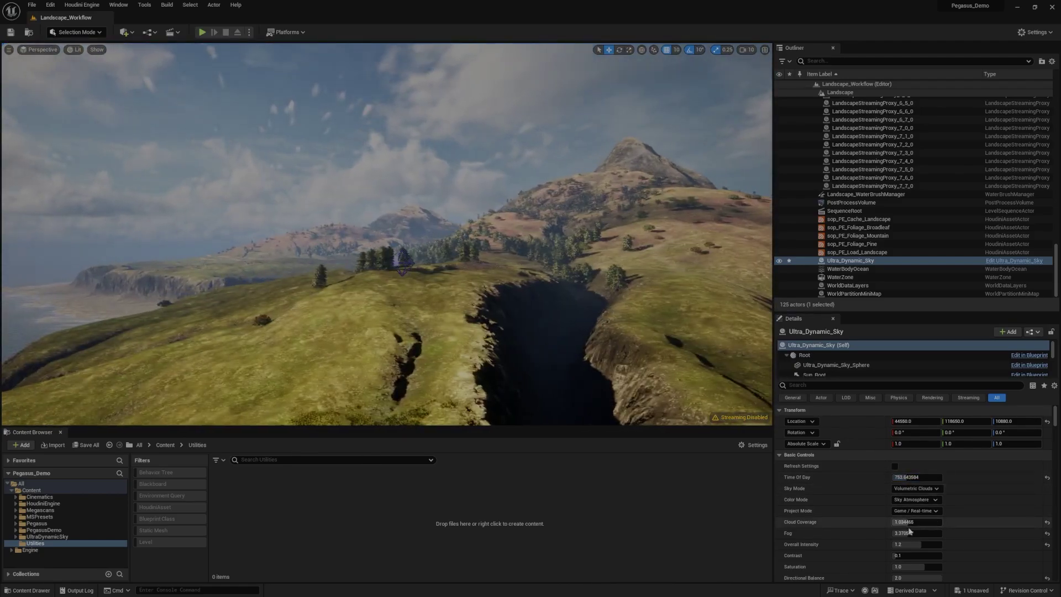
{"action": "left_click_drag", "start_coordinate": [916, 522], "coordinate": [929, 521]}
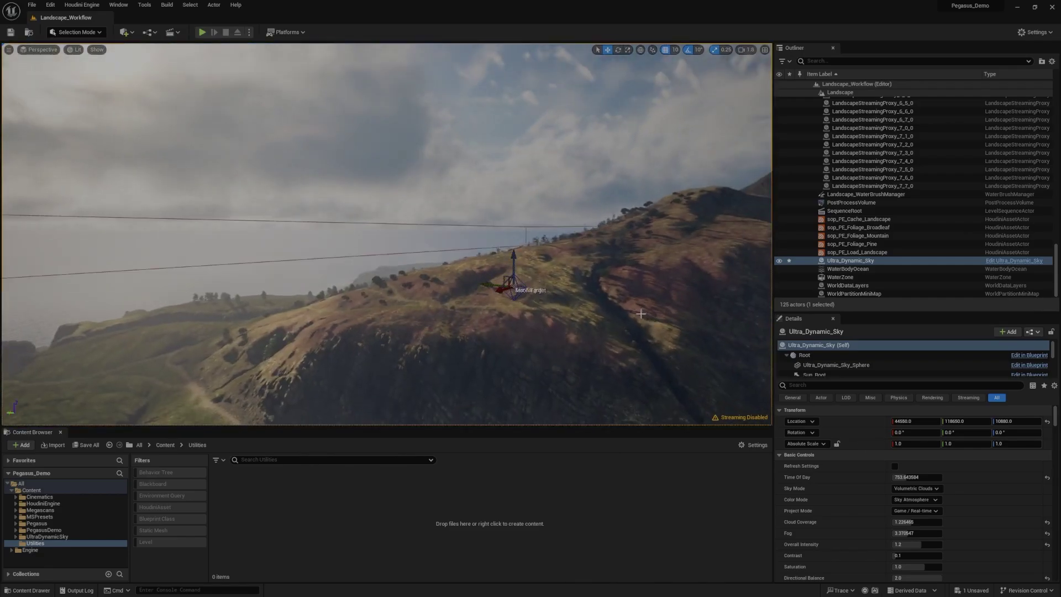
{"action": "key", "text": "Escape"}
{"action": "scroll", "coordinate": [642, 314], "scroll_direction": "up", "scroll_amount": 4}
{"action": "right_click_drag", "start_coordinate": [641, 314], "coordinate": [719, 316]}
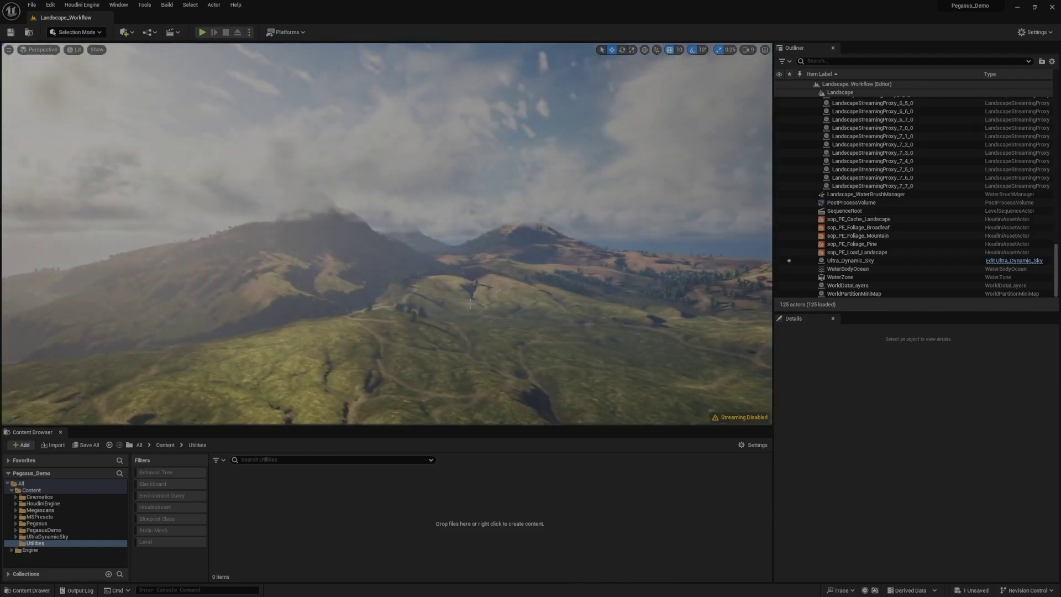
- Inspect the mountains, coastline and clouds across the landscape in a full-screen viewport
{"action": "key", "text": "F11"}
{"action": "right_click_drag", "start_coordinate": [531, 298], "coordinate": [585, 304]}
{"action": "scroll", "coordinate": [530, 298], "scroll_direction": "up", "scroll_amount": 1}
{"action": "key", "text": "w"}
{"action": "key", "text": "s"}
{"action": "key", "text": "e"}
{"action": "key", "text": "F11"}
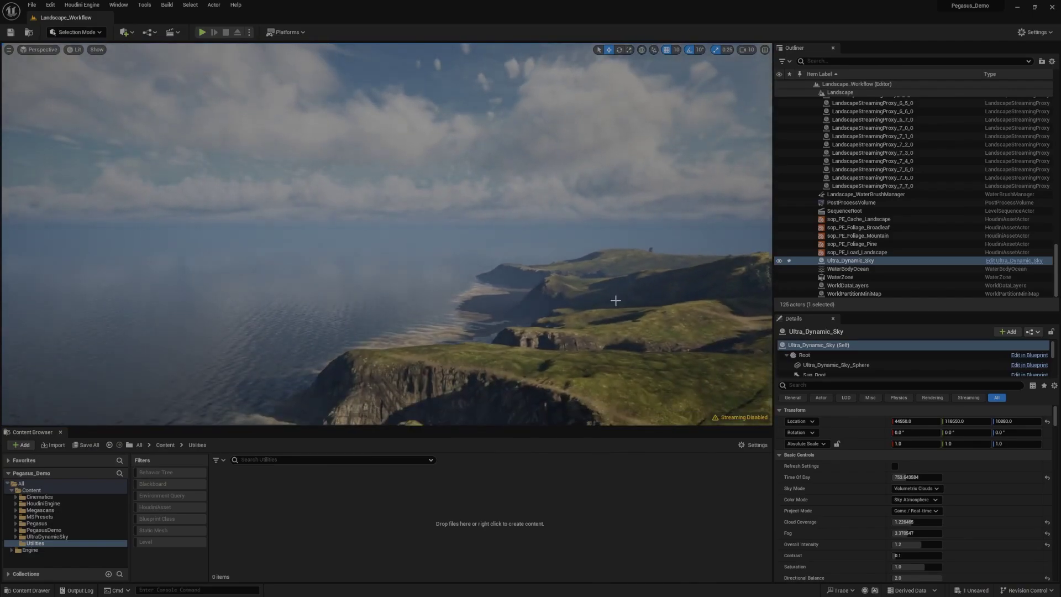
{"action": "right_click_drag", "start_coordinate": [616, 300], "coordinate": [611, 299]}
{"action": "key", "text": "F11"}
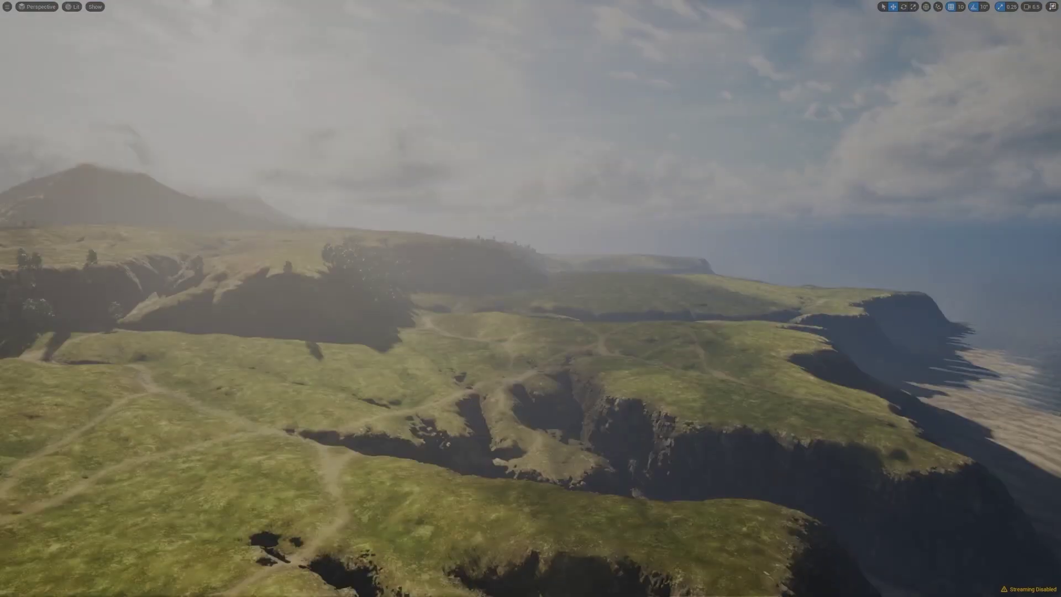
{"action": "right_click_drag", "start_coordinate": [611, 299], "coordinate": [611, 299]}
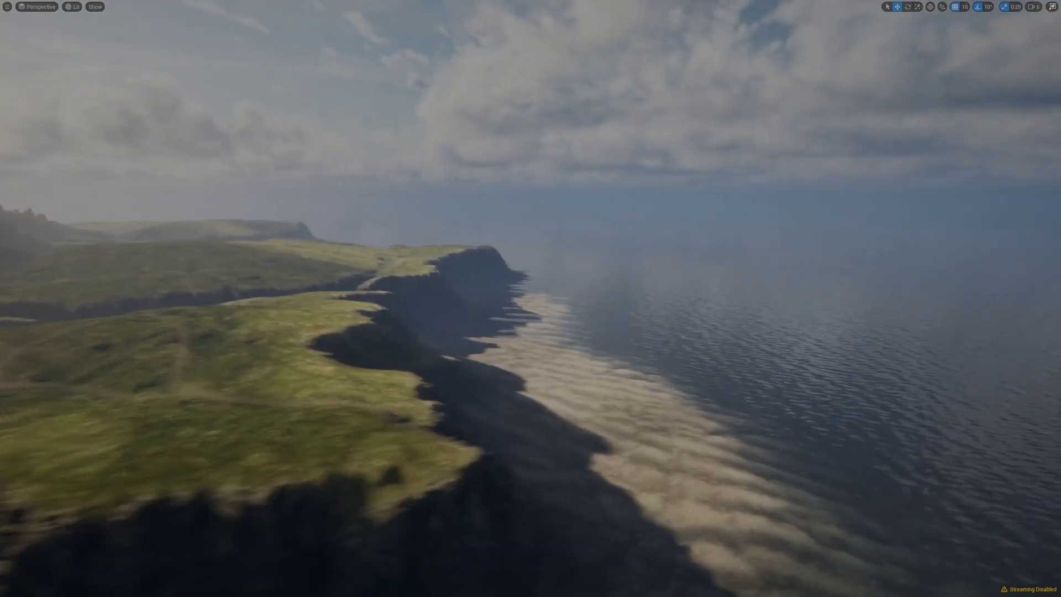
{"action": "right_click_drag", "start_coordinate": [611, 299], "coordinate": [610, 299]}
{"action": "scroll", "coordinate": [611, 300], "scroll_direction": "up", "scroll_amount": 3}
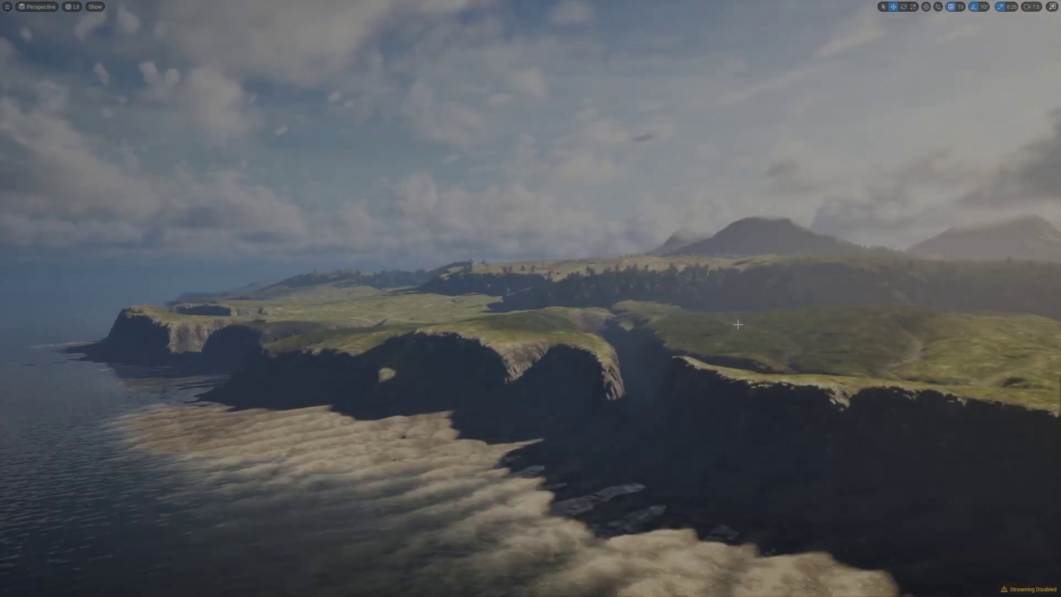
{"action": "right_click_drag", "start_coordinate": [611, 299], "coordinate": [611, 299]}
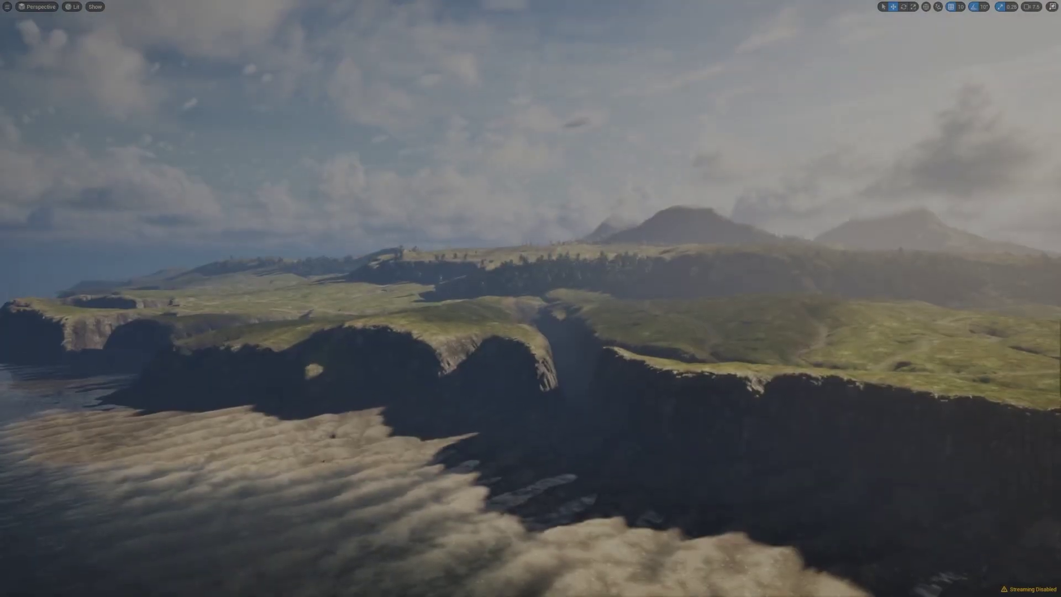
{"action": "key", "text": "F11"}
- Open the plugin manager, search for "water" to check the Water plugin, and close the manager
{"action": "double_click", "coordinate": [49, 6]}
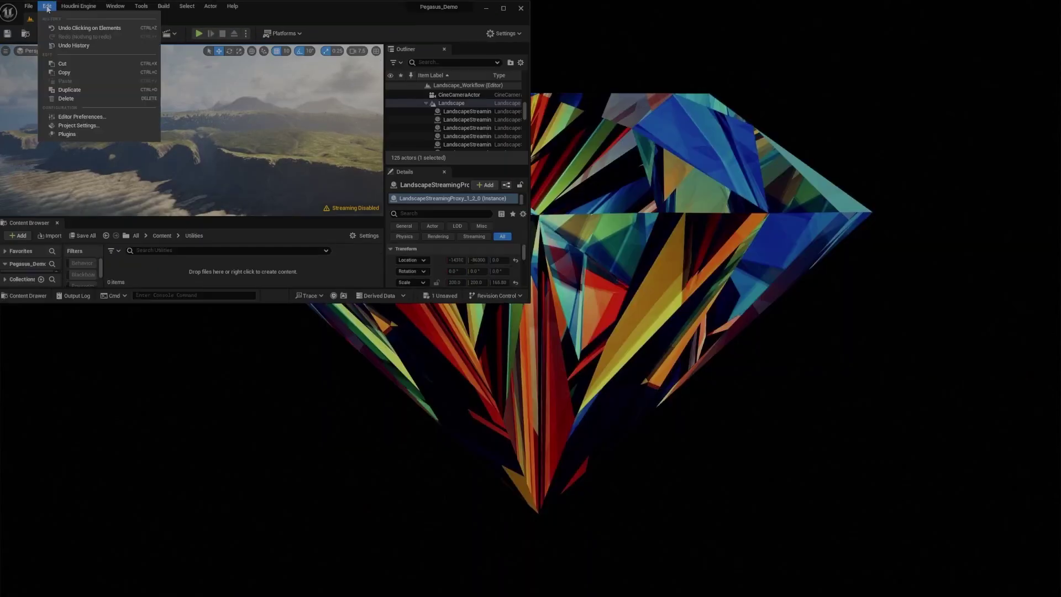
{"action": "left_click_drag", "start_coordinate": [318, 20], "coordinate": [430, 1]}
{"action": "left_click", "coordinate": [50, 5]}
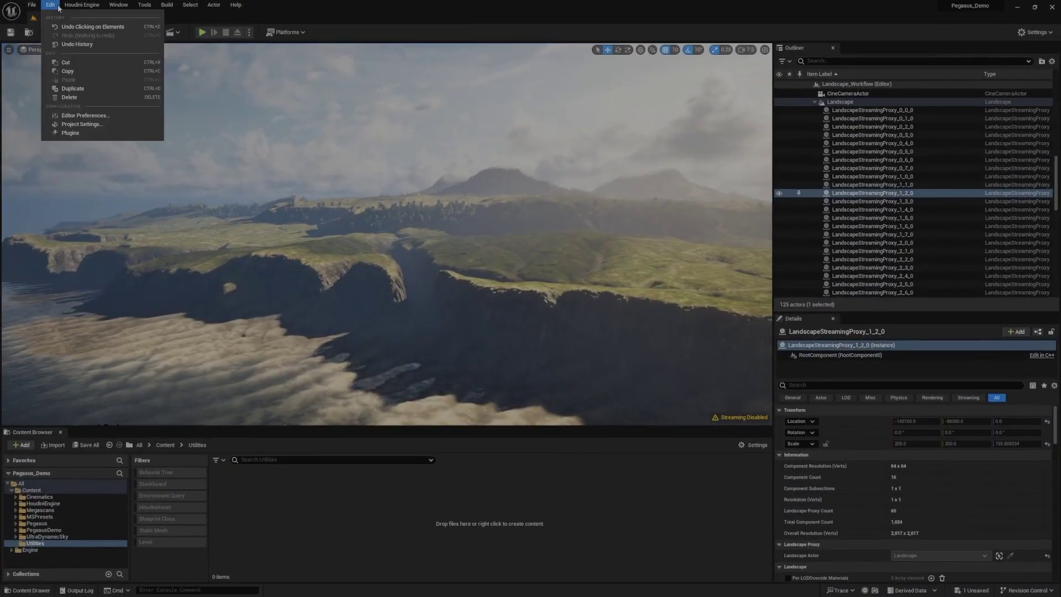
{"action": "left_click", "coordinate": [84, 137]}
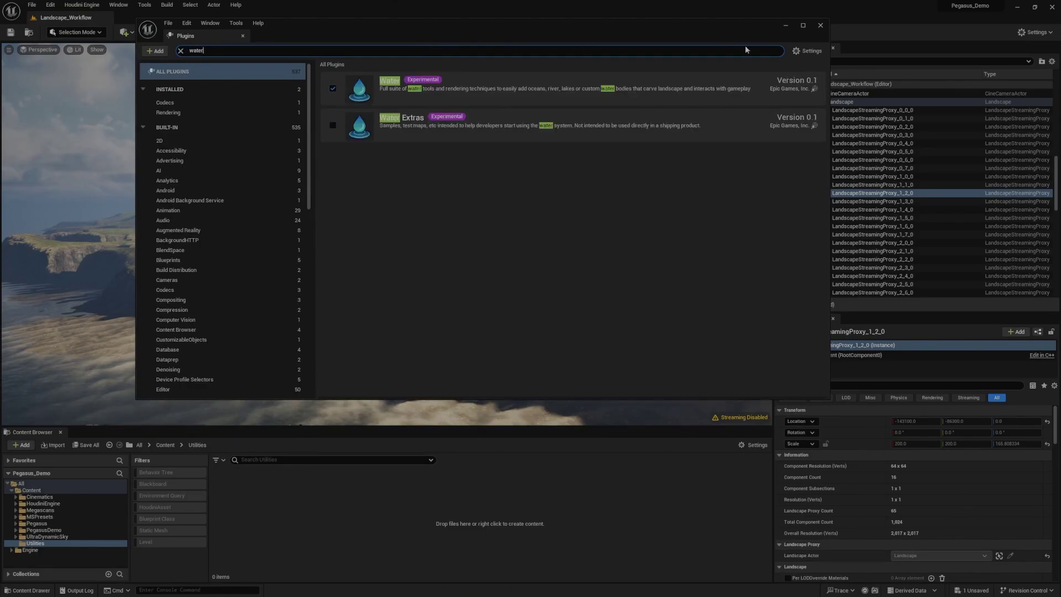
{"action": "left_click", "coordinate": [820, 26]}
- Search the level's actors for "ocea" and focus on WaterBodyOcean
{"action": "left_click", "coordinate": [836, 61]}
{"action": "type", "text": "ocea"}
{"action": "double_click", "coordinate": [843, 93]}
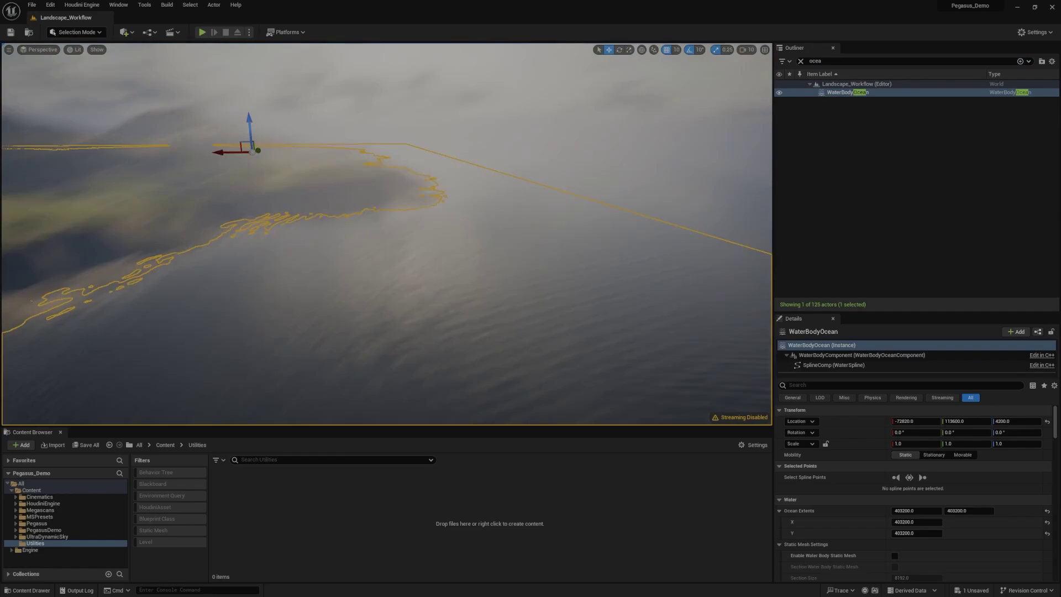
- Examine the ocean surface and the shoreline around the island in full-screen game view
{"action": "key", "text": "g"}
{"action": "right_click_drag", "start_coordinate": [387, 234], "coordinate": [293, 254]}
{"action": "scroll", "coordinate": [387, 234], "scroll_direction": "down", "scroll_amount": 5}
{"action": "key", "text": "F11"}
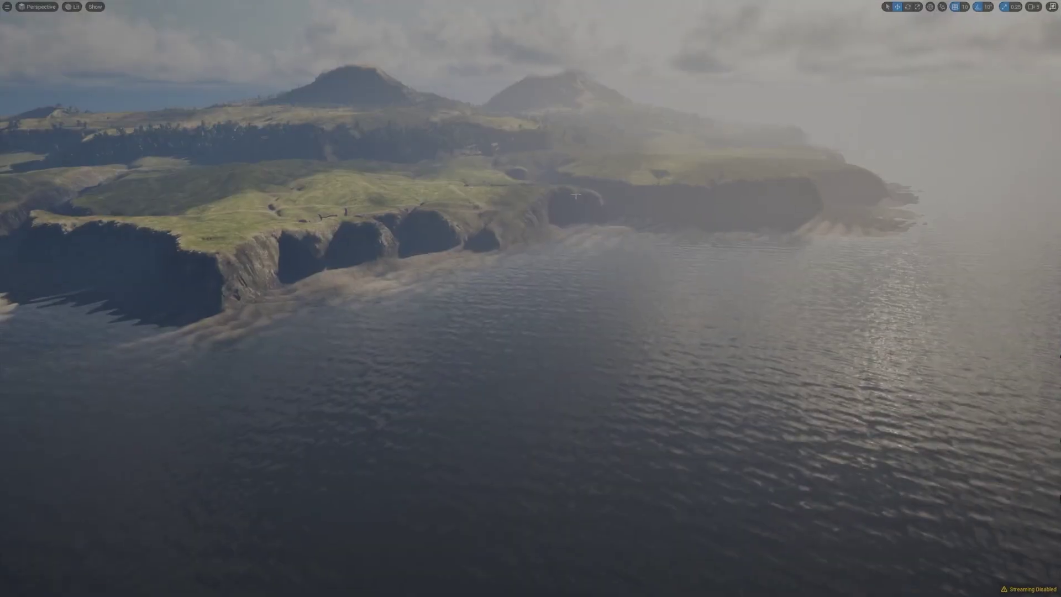
{"action": "scroll", "coordinate": [553, 192], "scroll_direction": "up", "scroll_amount": 2}
{"action": "right_click_drag", "start_coordinate": [552, 192], "coordinate": [553, 163]}
{"action": "scroll", "coordinate": [497, 165], "scroll_direction": "down", "scroll_amount": 1}
{"action": "scroll", "coordinate": [498, 166], "scroll_direction": "down", "scroll_amount": 4}
{"action": "key", "text": "q"}
{"action": "right_click_drag", "start_coordinate": [609, 209], "coordinate": [550, 241]}
{"action": "scroll", "coordinate": [437, 214], "scroll_direction": "up", "scroll_amount": 10}
{"action": "right_click_drag", "start_coordinate": [550, 283], "coordinate": [770, 283]}
{"action": "scroll", "coordinate": [769, 283], "scroll_direction": "up", "scroll_amount": 1}
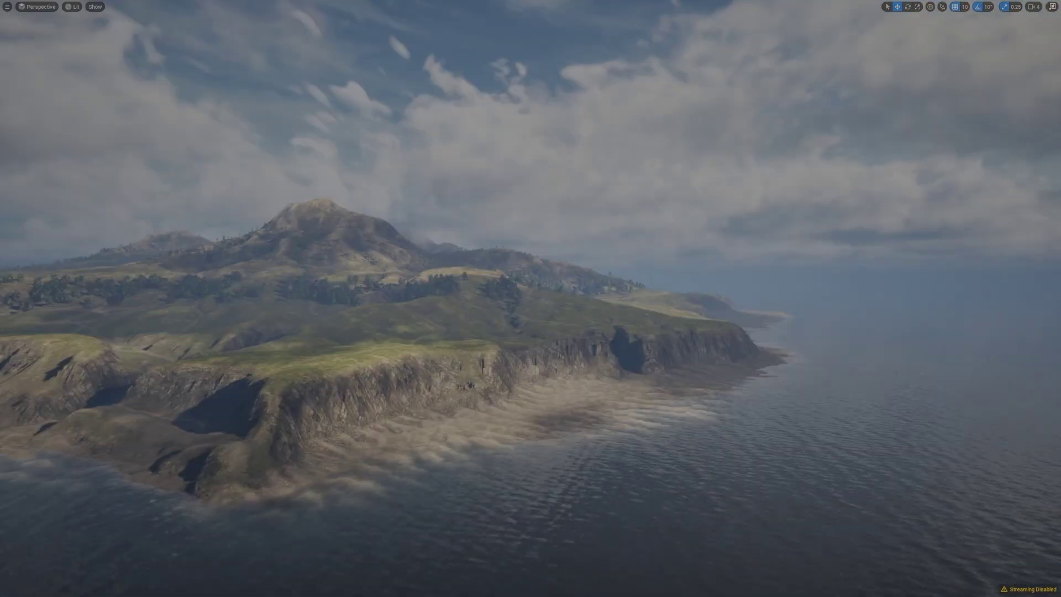
{"action": "key", "text": "w"}
{"action": "right_click_drag", "start_coordinate": [530, 298], "coordinate": [531, 299]}
{"action": "scroll", "coordinate": [531, 299], "scroll_direction": "up", "scroll_amount": 6}
{"action": "right_click_drag", "start_coordinate": [612, 303], "coordinate": [652, 303]}
{"action": "right_click_drag", "start_coordinate": [300, 481], "coordinate": [320, 492]}
{"action": "key", "text": "F11"}
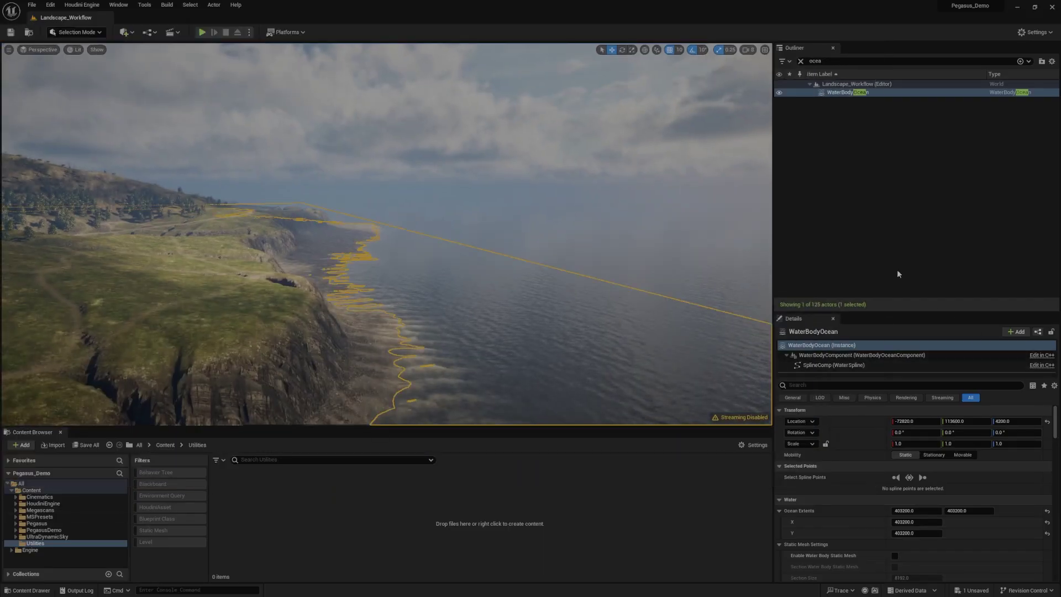
- Select the ocean's WaterBodyComponent and locate its water material, Water_Material_Ocean, among the project assets
{"action": "left_click_drag", "start_coordinate": [874, 316], "coordinate": [863, 202]}
{"action": "scroll", "coordinate": [845, 370], "scroll_direction": "down", "scroll_amount": 15}
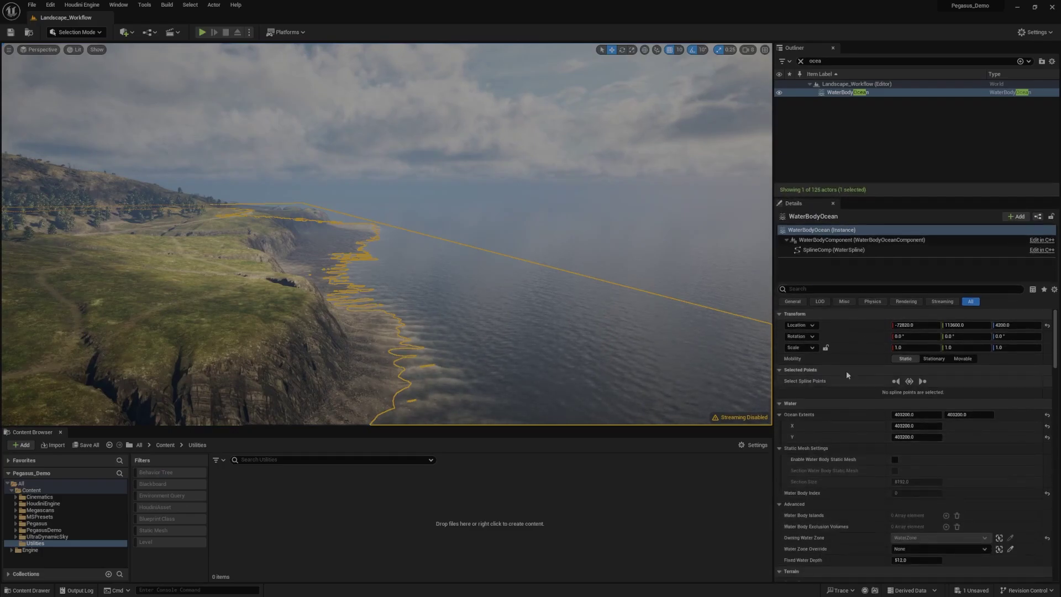
{"action": "left_click", "coordinate": [855, 242]}
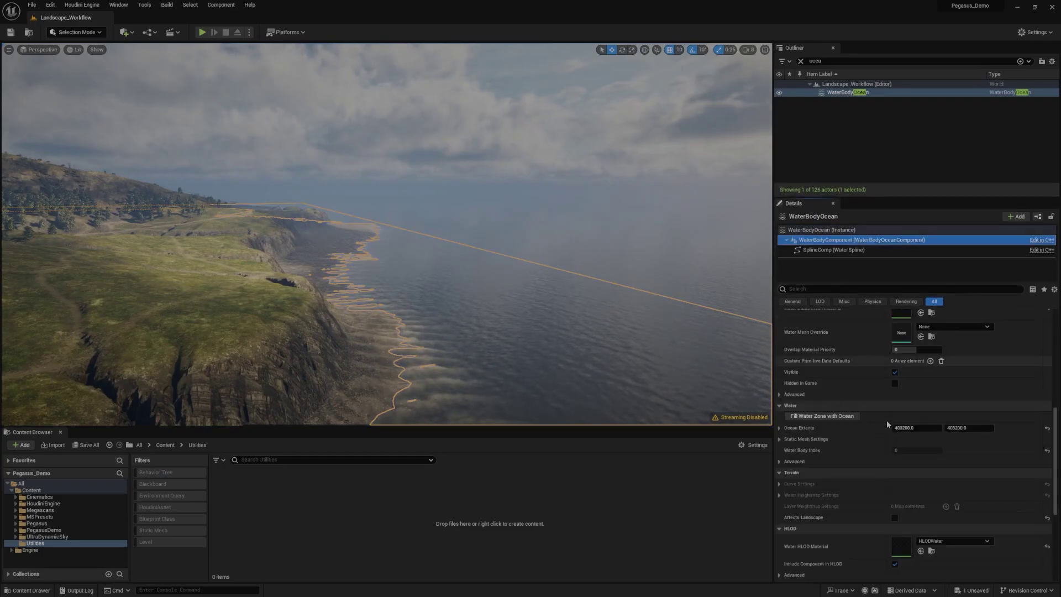
{"action": "scroll", "coordinate": [855, 427], "scroll_direction": "down", "scroll_amount": 5}
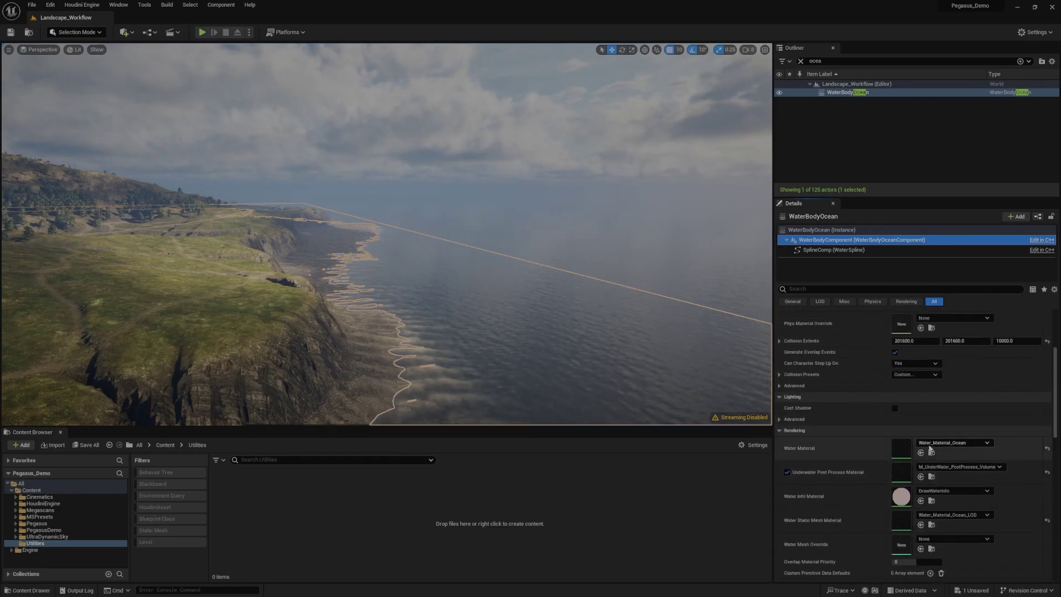
{"action": "left_click", "coordinate": [932, 454]}
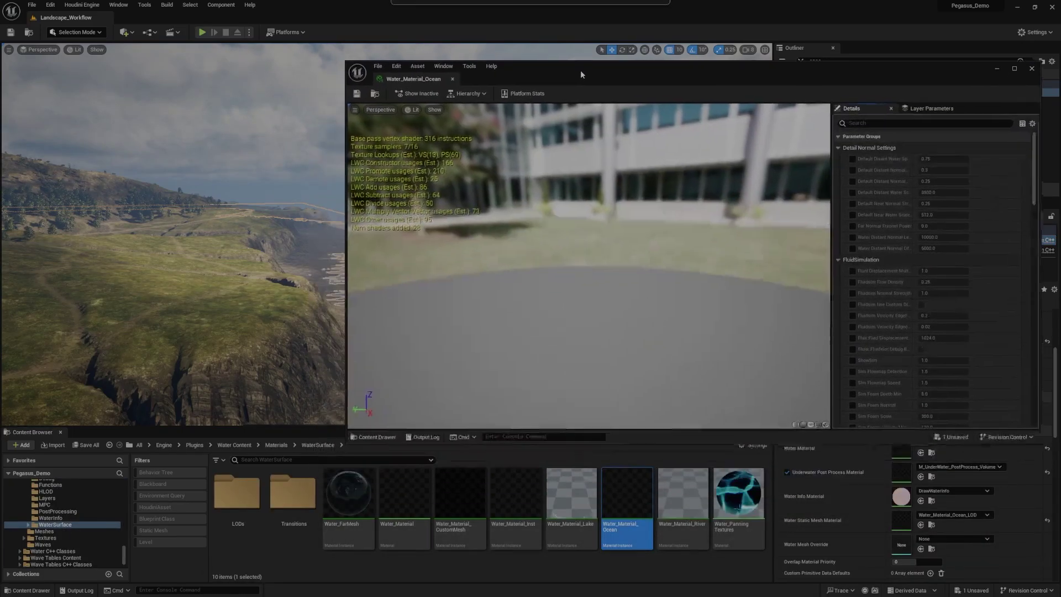
- Arrange the Water_Material_Ocean editor beside the viewport and expand its Absorption and Scattering parameters for review
{"action": "left_click_drag", "start_coordinate": [588, 71], "coordinate": [645, 80]}
{"action": "left_click_drag", "start_coordinate": [409, 88], "coordinate": [584, 88]}
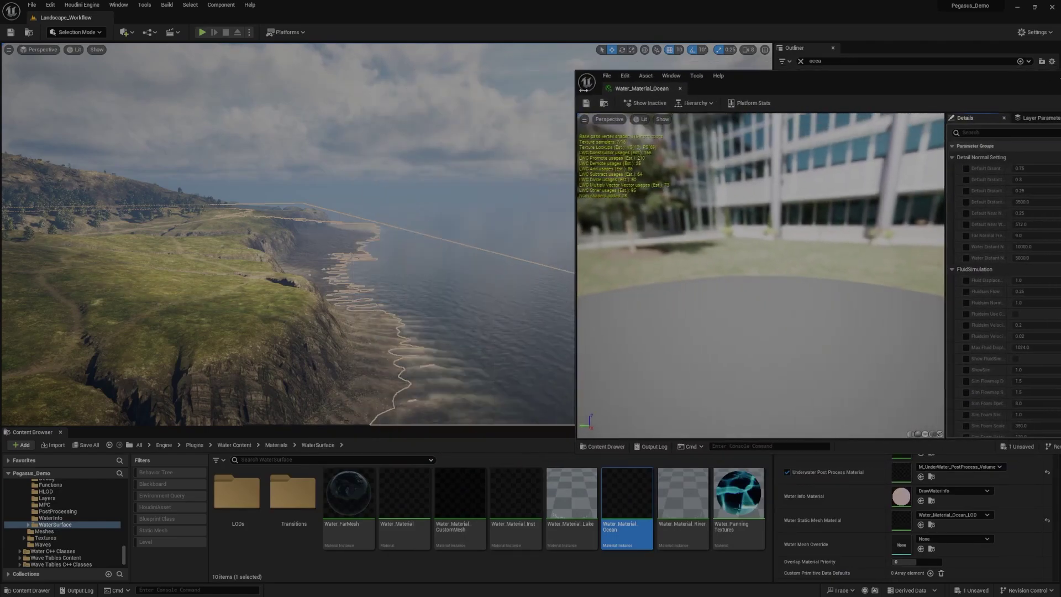
{"action": "left_click_drag", "start_coordinate": [949, 179], "coordinate": [588, 183]}
{"action": "scroll", "coordinate": [712, 273], "scroll_direction": "down", "scroll_amount": 5}
{"action": "scroll", "coordinate": [706, 278], "scroll_direction": "down", "scroll_amount": 10}
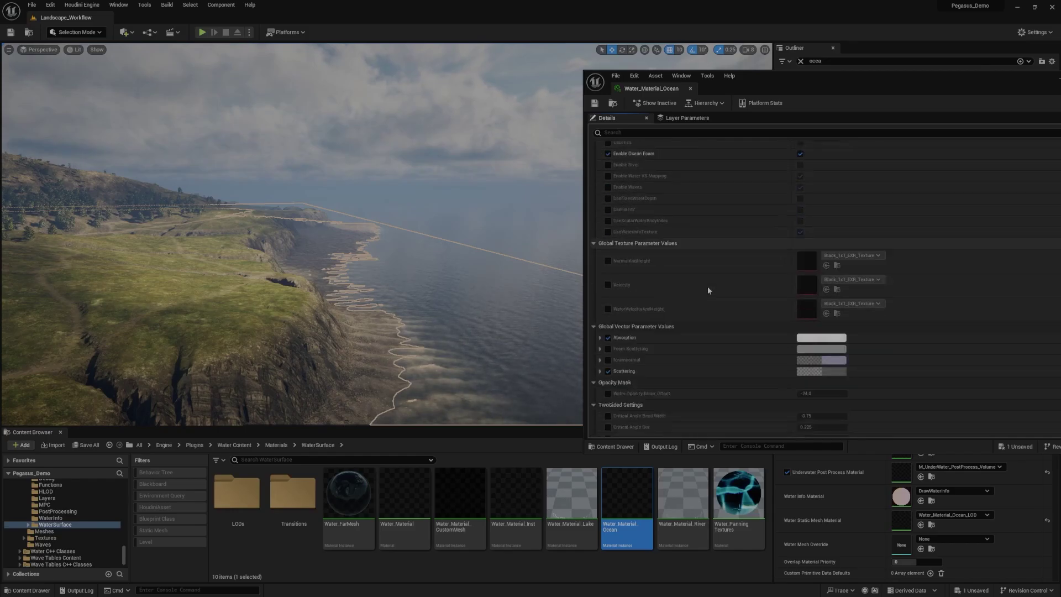
{"action": "left_click", "coordinate": [600, 244]}
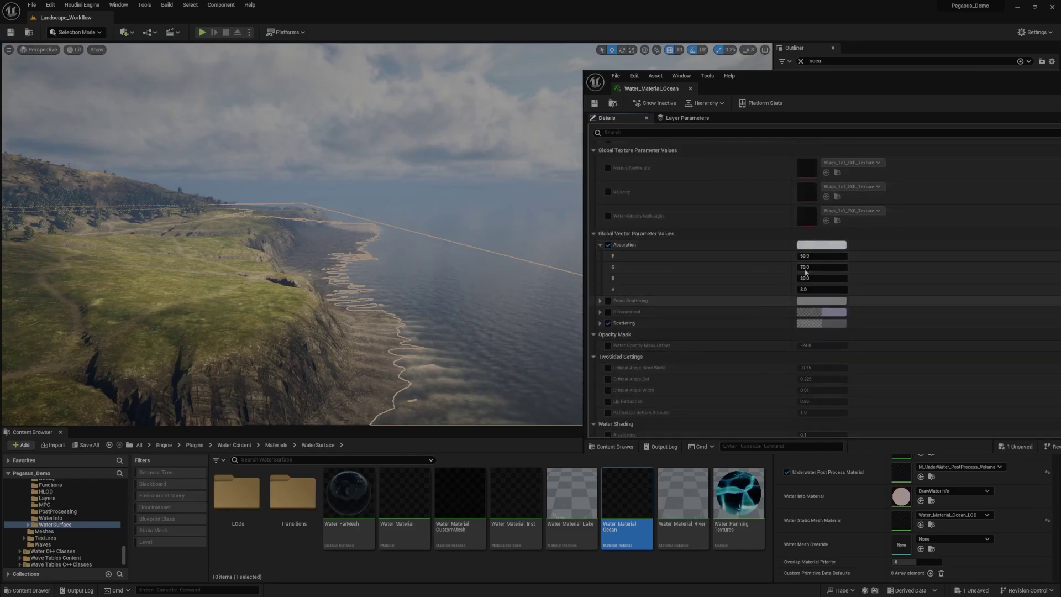
{"action": "left_click", "coordinate": [600, 322]}
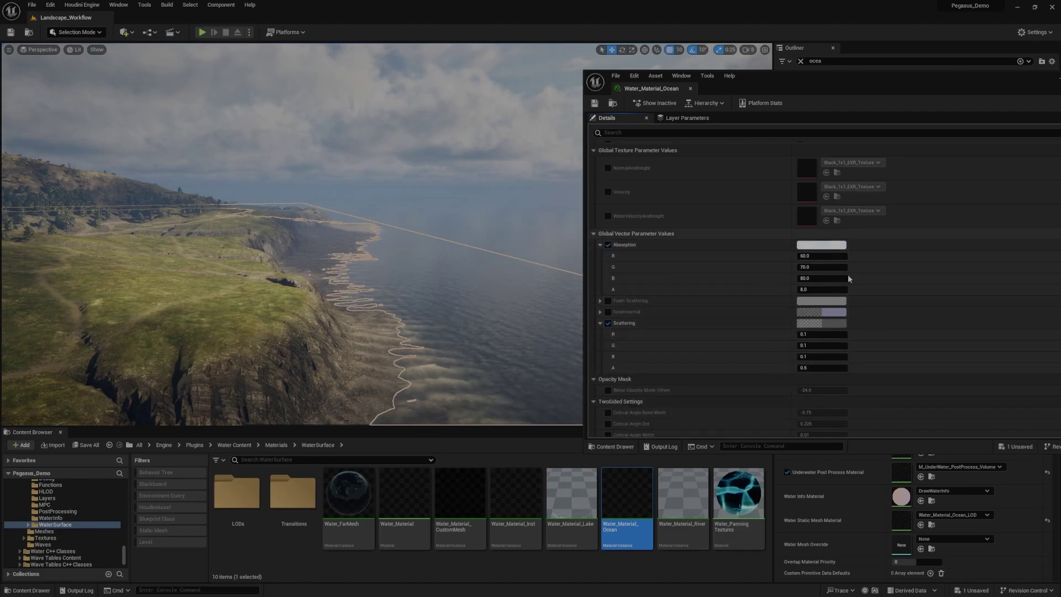
- Check the water along the coast in the viewport and close the Water_Material_Ocean editor
{"action": "left_click", "coordinate": [488, 174]}
{"action": "right_click_drag", "start_coordinate": [489, 175], "coordinate": [237, 179]}
{"action": "scroll", "coordinate": [489, 174], "scroll_direction": "up", "scroll_amount": 1}
{"action": "scroll", "coordinate": [489, 175], "scroll_direction": "down", "scroll_amount": 1}
{"action": "right_click_drag", "start_coordinate": [461, 191], "coordinate": [456, 188]}
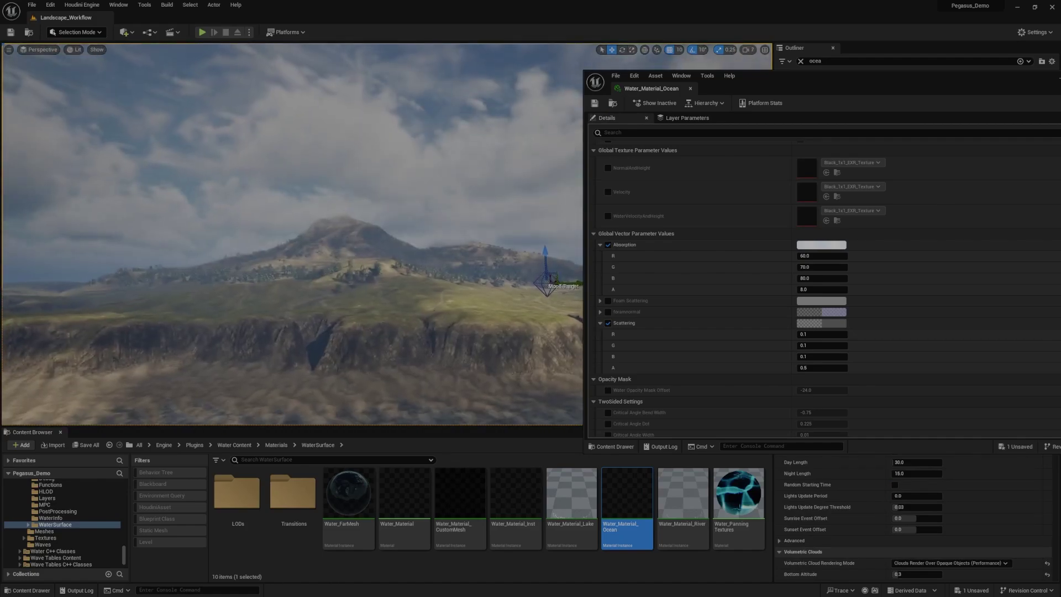
{"action": "left_click", "coordinate": [690, 89]}
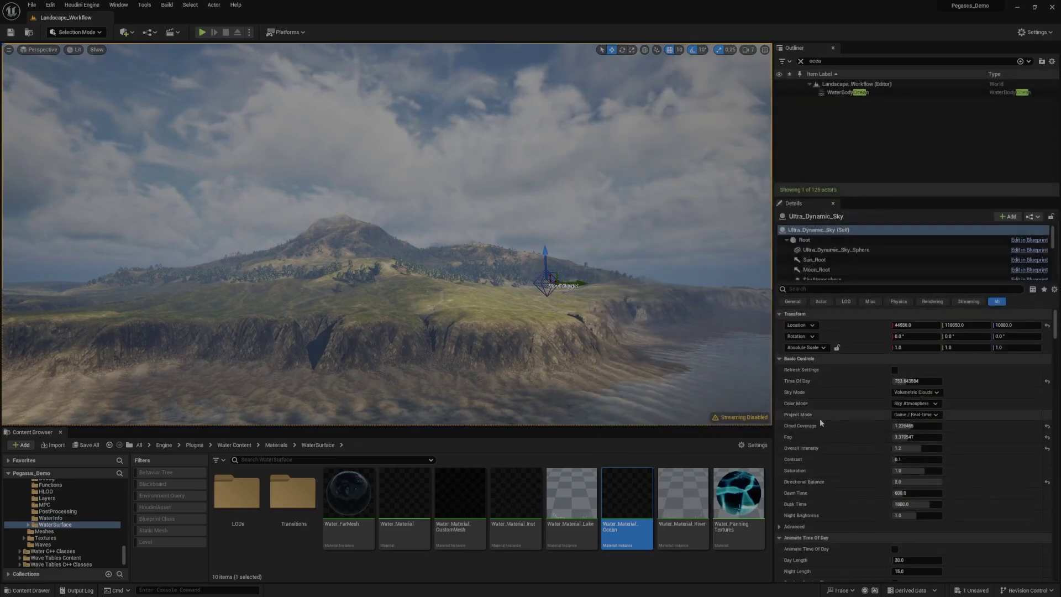
- Focus on WaterBodyOcean, filter its properties by "wav" and open its GerstnerWaves_Ocean waves asset
{"action": "double_click", "coordinate": [845, 93]}
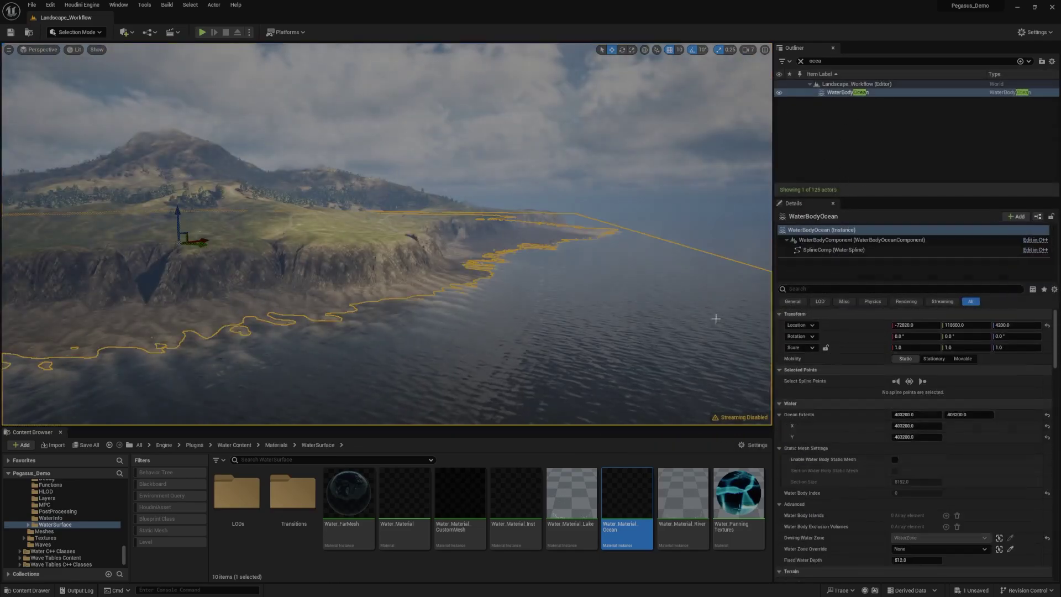
{"action": "scroll", "coordinate": [859, 470], "scroll_direction": "down", "scroll_amount": 5}
{"action": "scroll", "coordinate": [858, 470], "scroll_direction": "down", "scroll_amount": 4}
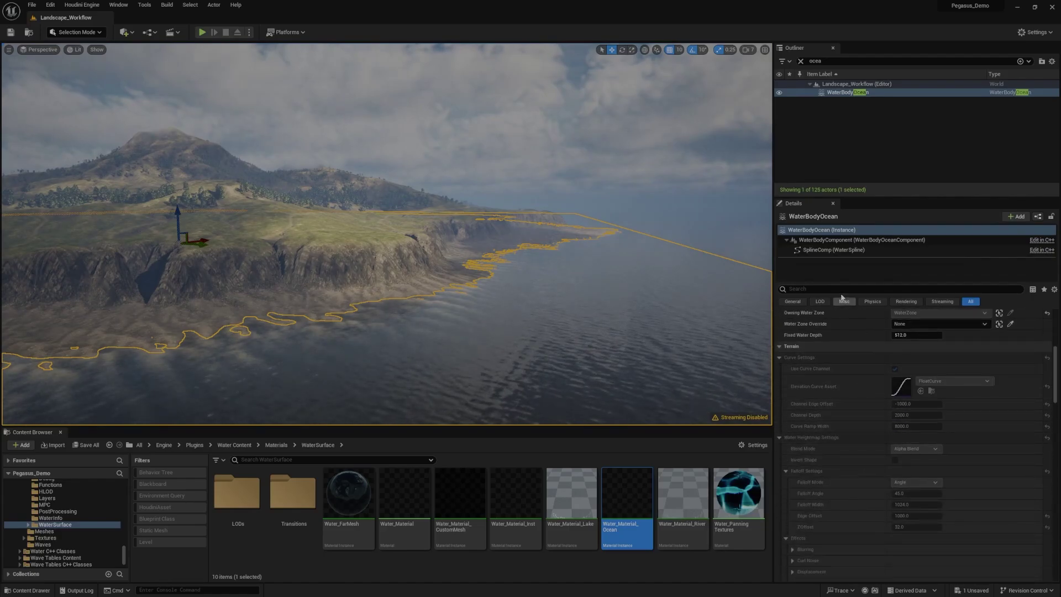
{"action": "type", "text": "wav"}
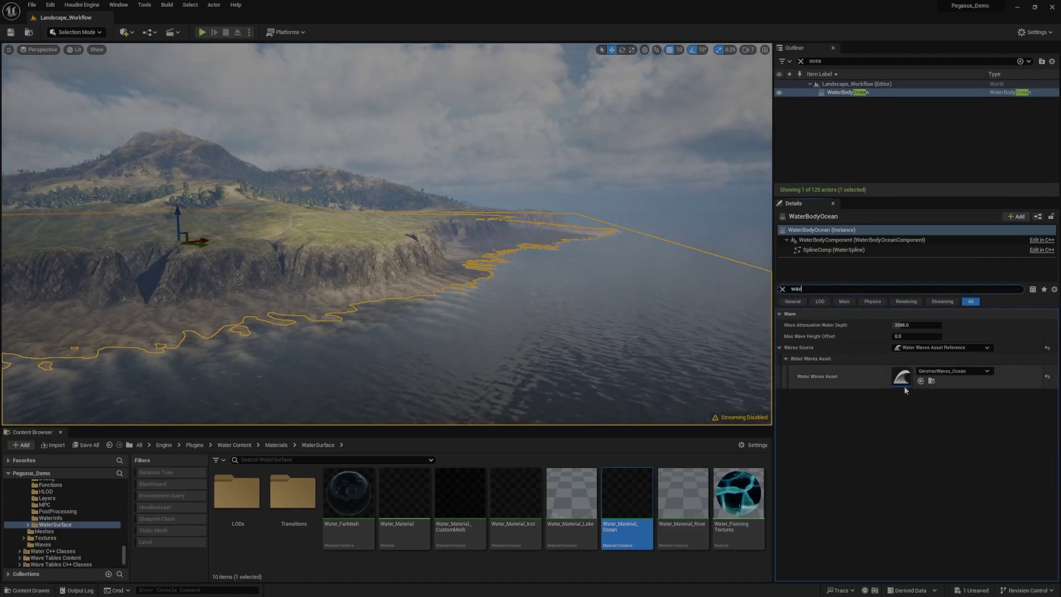
{"action": "double_click", "coordinate": [902, 376]}
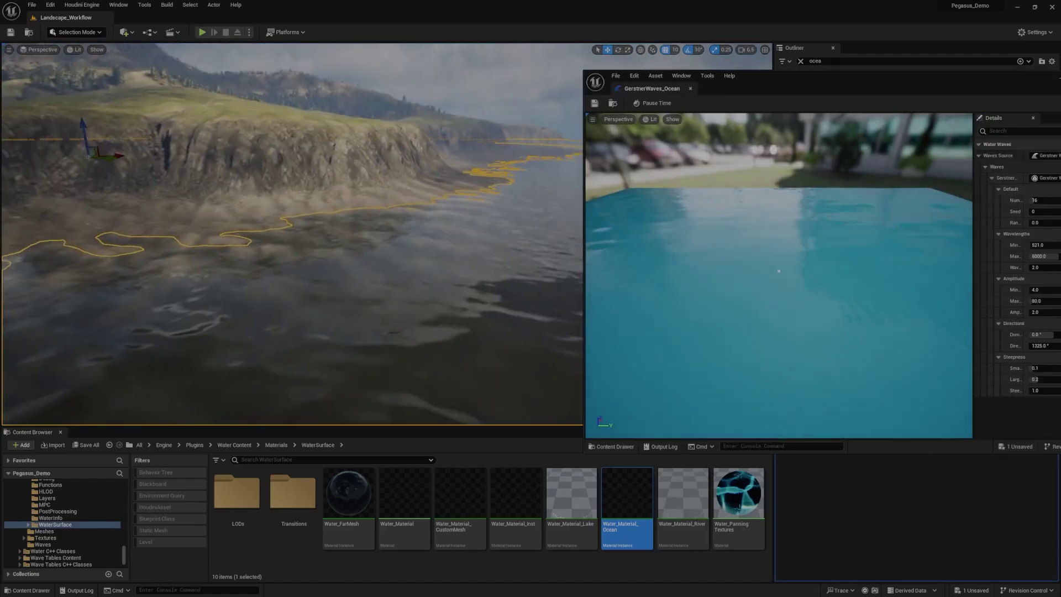
- Widen the GerstnerWaves_Ocean parameter list to review its Seed and Max Amplitude, and check the waves along the coast
{"action": "left_click_drag", "start_coordinate": [758, 241], "coordinate": [829, 246]}
{"action": "left_click_drag", "start_coordinate": [974, 243], "coordinate": [679, 243]}
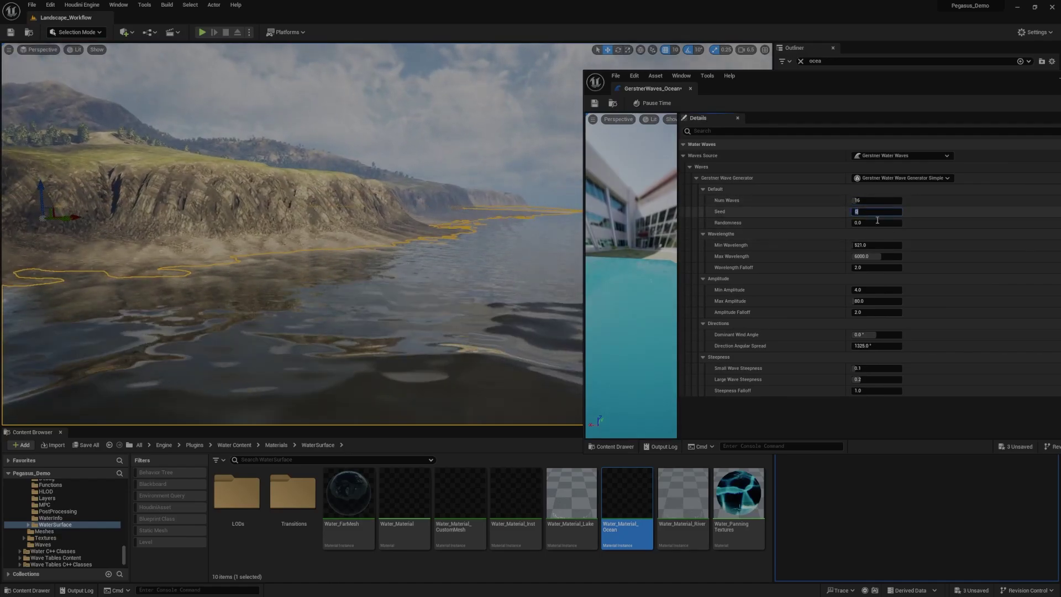
{"action": "left_click", "coordinate": [869, 300]}
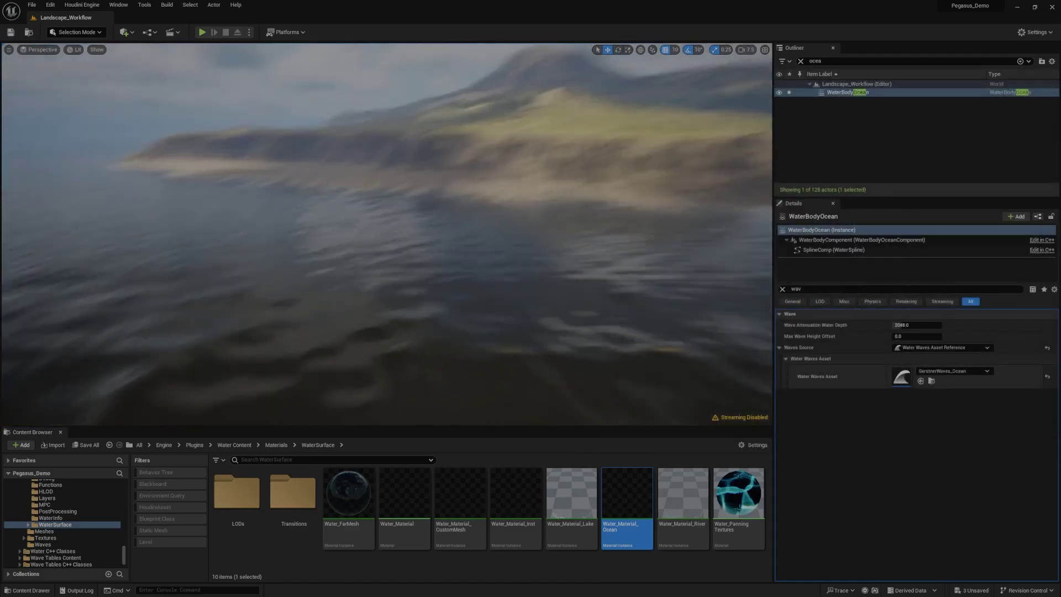
{"action": "right_click_drag", "start_coordinate": [387, 235], "coordinate": [486, 210]}
{"action": "scroll", "coordinate": [387, 235], "scroll_direction": "down", "scroll_amount": 2}
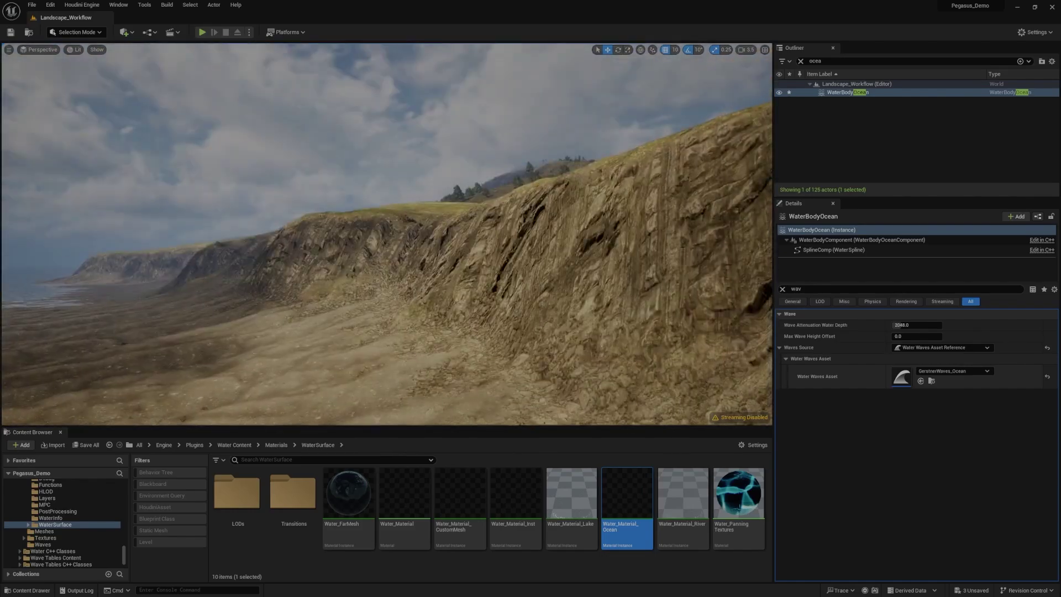
- Fly along the coastal cliffs and up the flowered hillside to examine the rock surface at close range
{"action": "left_click", "coordinate": [453, 266]}
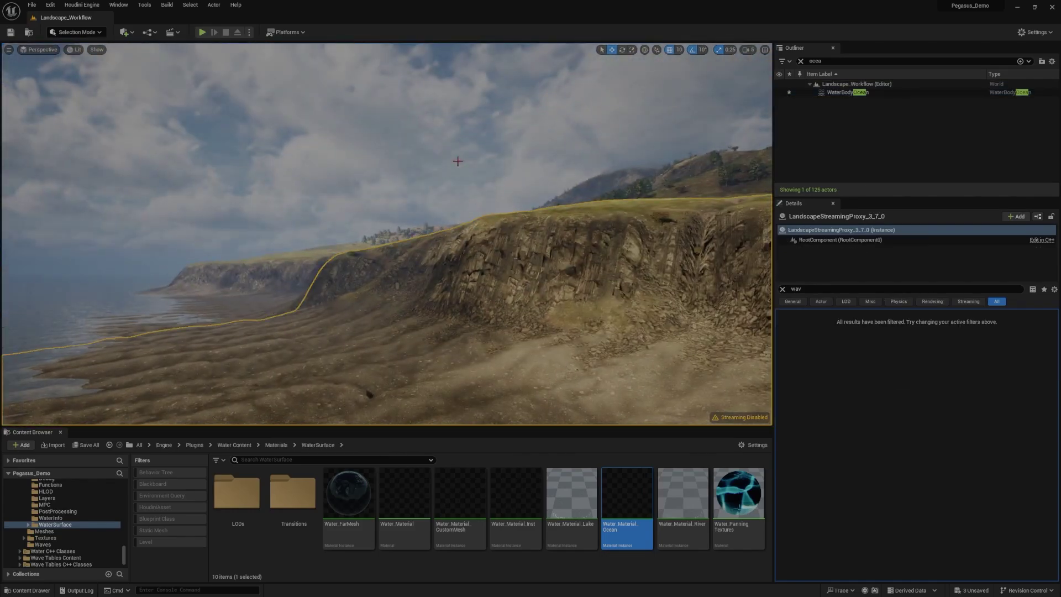
{"action": "left_click", "coordinate": [431, 165]}
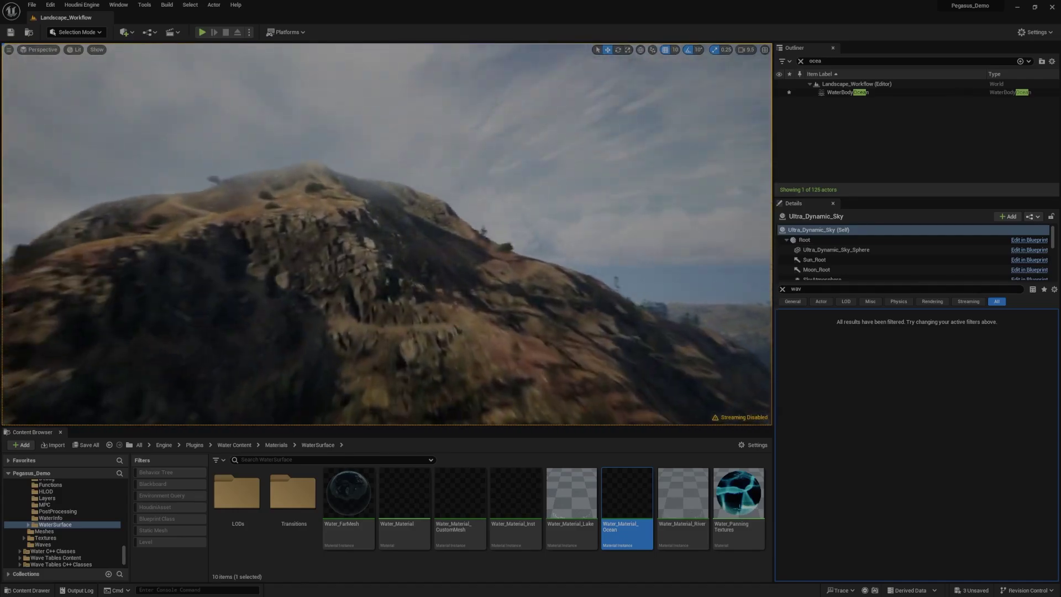
{"action": "key", "text": "w"}
{"action": "right_click_drag", "start_coordinate": [387, 234], "coordinate": [331, 227]}
{"action": "scroll", "coordinate": [387, 234], "scroll_direction": "down", "scroll_amount": 1}
{"action": "key", "text": "w"}
{"action": "scroll", "coordinate": [387, 235], "scroll_direction": "down", "scroll_amount": 2}
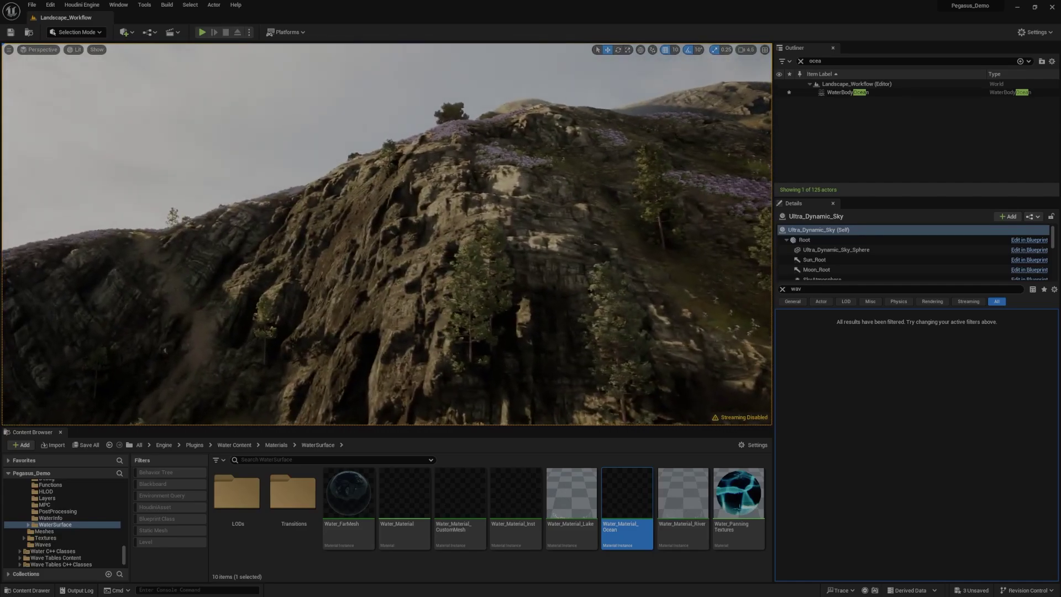
{"action": "scroll", "coordinate": [500, 182], "scroll_direction": "down", "scroll_amount": 1}
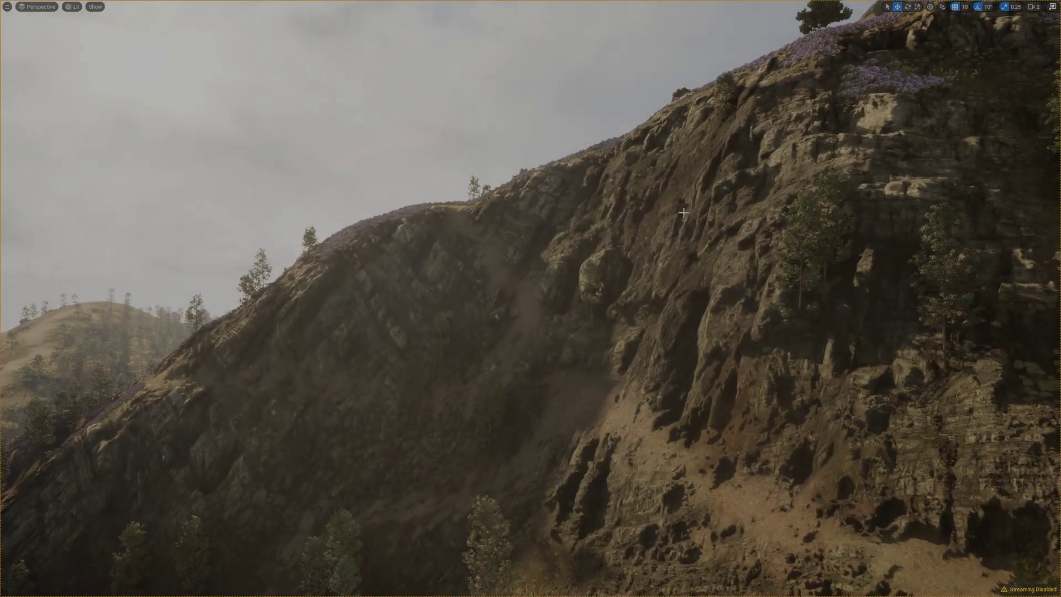
- Inspect the cliff's mesh density in wireframe, return to the lit view and look through the viewport's display options
{"action": "right_click_drag", "start_coordinate": [793, 167], "coordinate": [509, 159]}
{"action": "key", "text": "alt+2"}
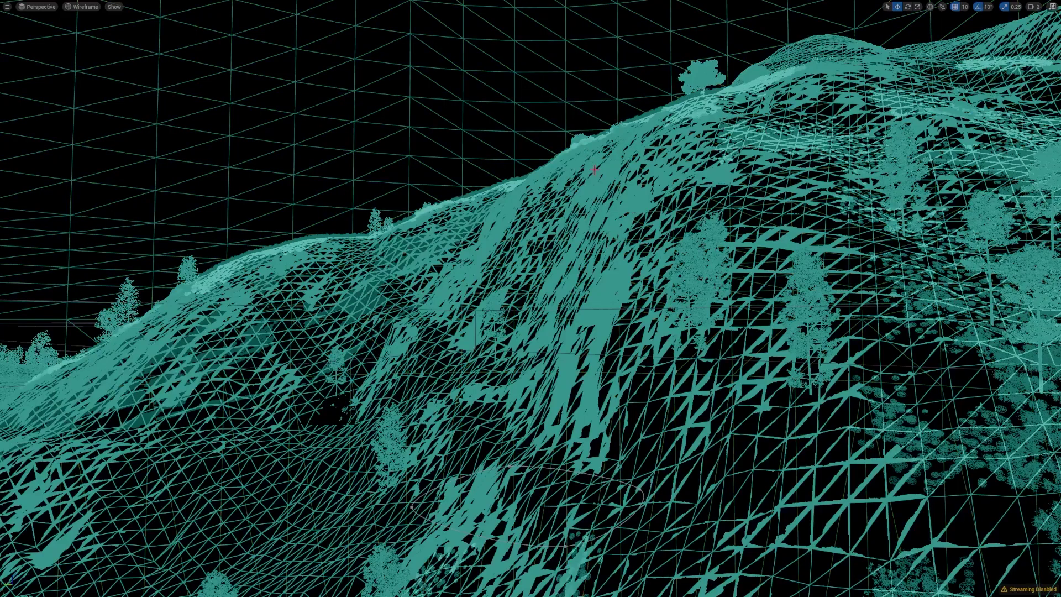
{"action": "key", "text": "alt+4"}
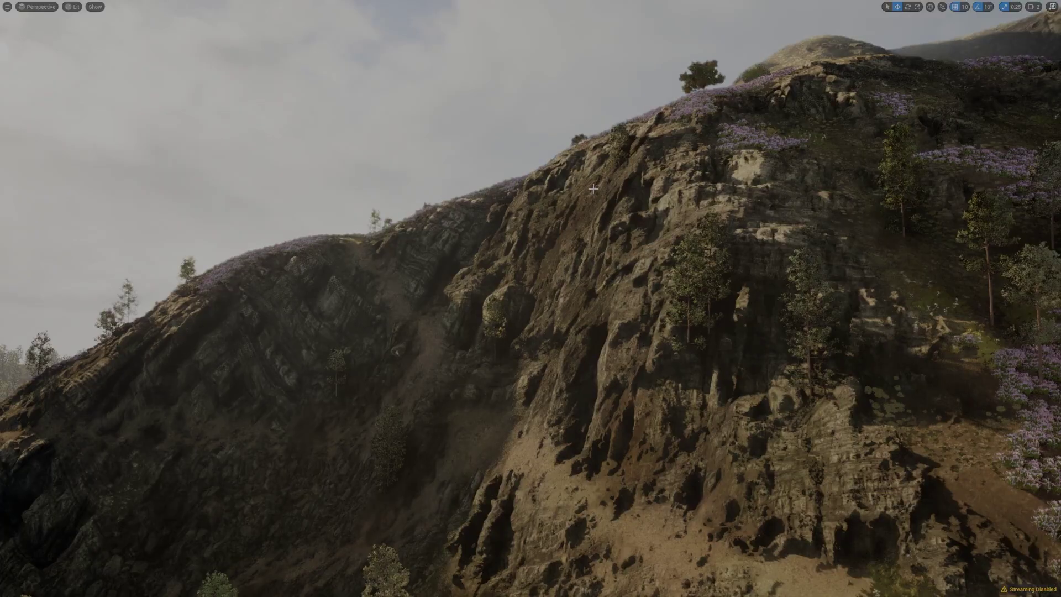
{"action": "left_click", "coordinate": [74, 7]}
{"action": "left_click", "coordinate": [95, 7]}
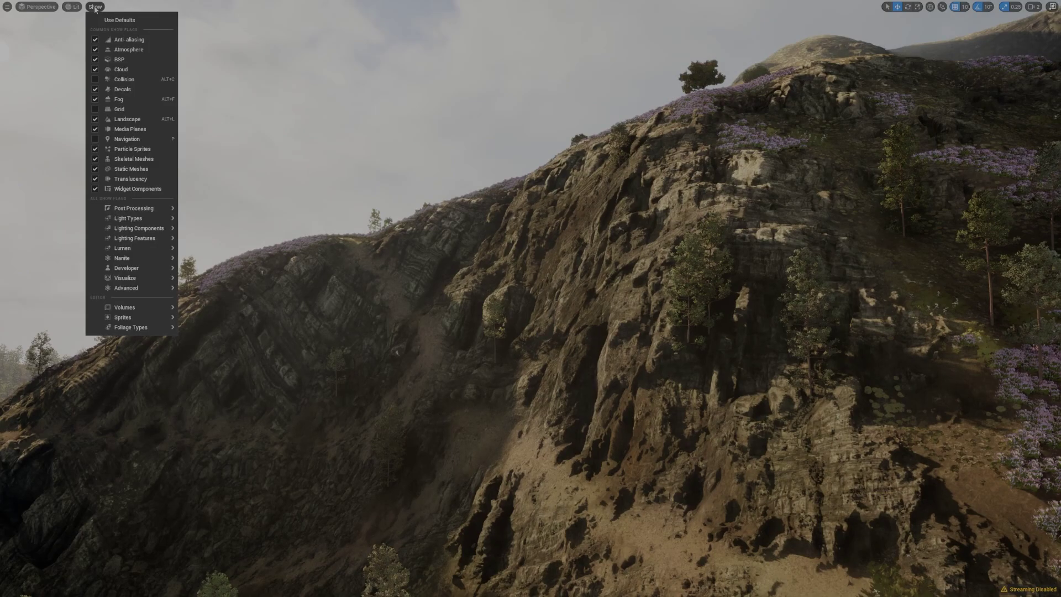
{"action": "left_click", "coordinate": [74, 6]}
{"action": "mouse_move", "coordinate": [121, 142]}
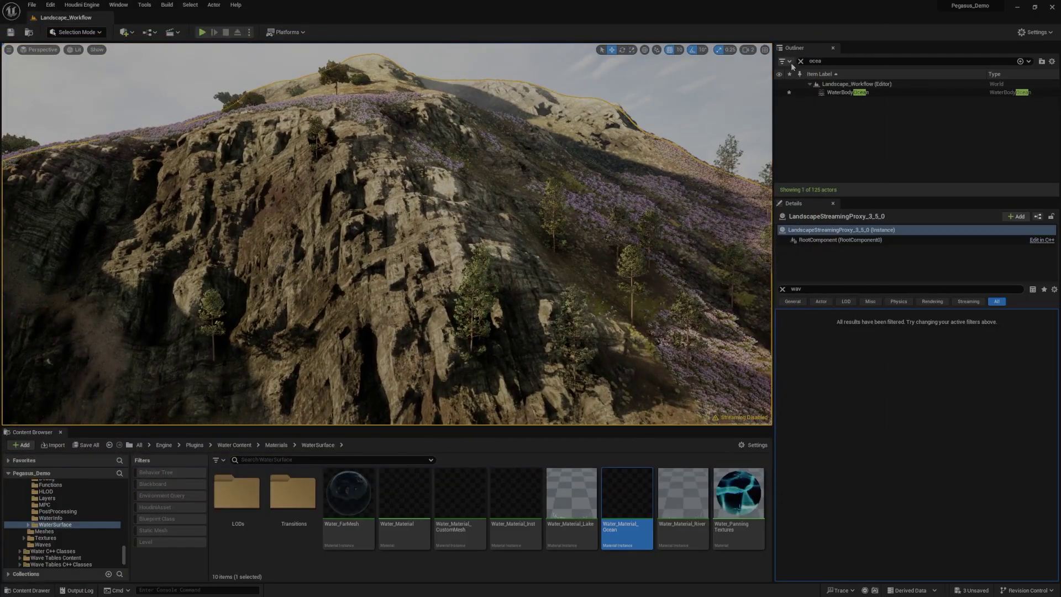
- Select the main Landscape actor, look up its Nanite settings and clear the property filter
{"action": "left_click", "coordinate": [801, 61]}
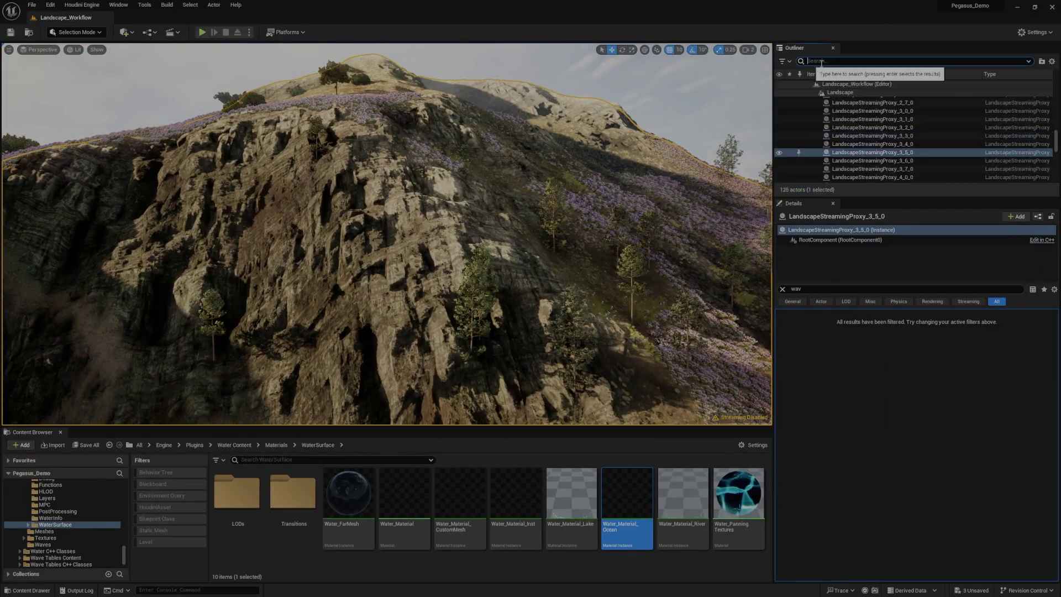
{"action": "scroll", "coordinate": [891, 135], "scroll_direction": "up", "scroll_amount": 5}
{"action": "scroll", "coordinate": [891, 135], "scroll_direction": "down", "scroll_amount": 5}
{"action": "left_click", "coordinate": [840, 107]}
{"action": "left_click", "coordinate": [782, 289]}
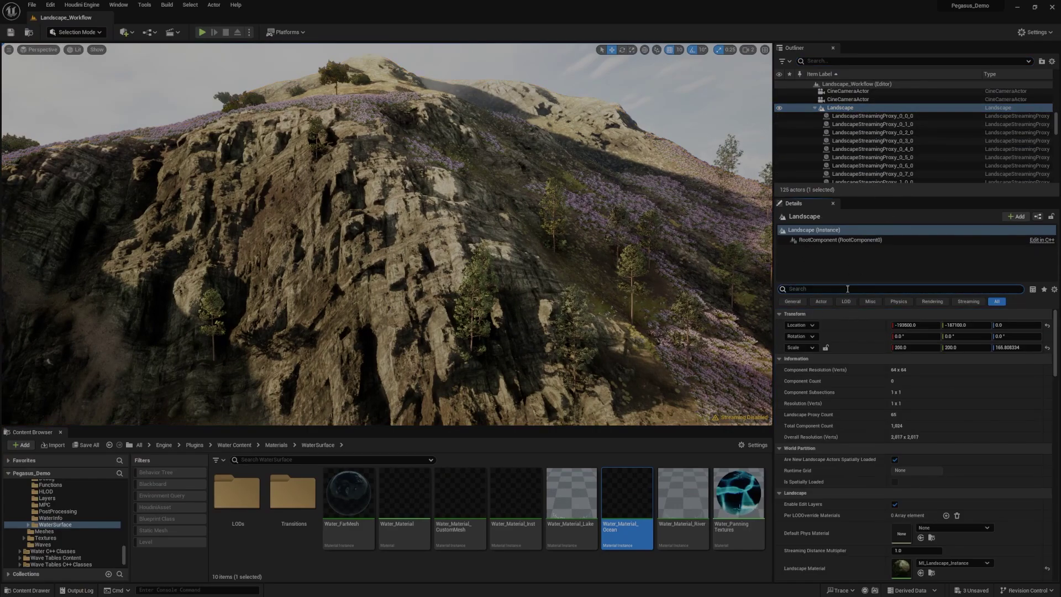
{"action": "type", "text": "nanite"}
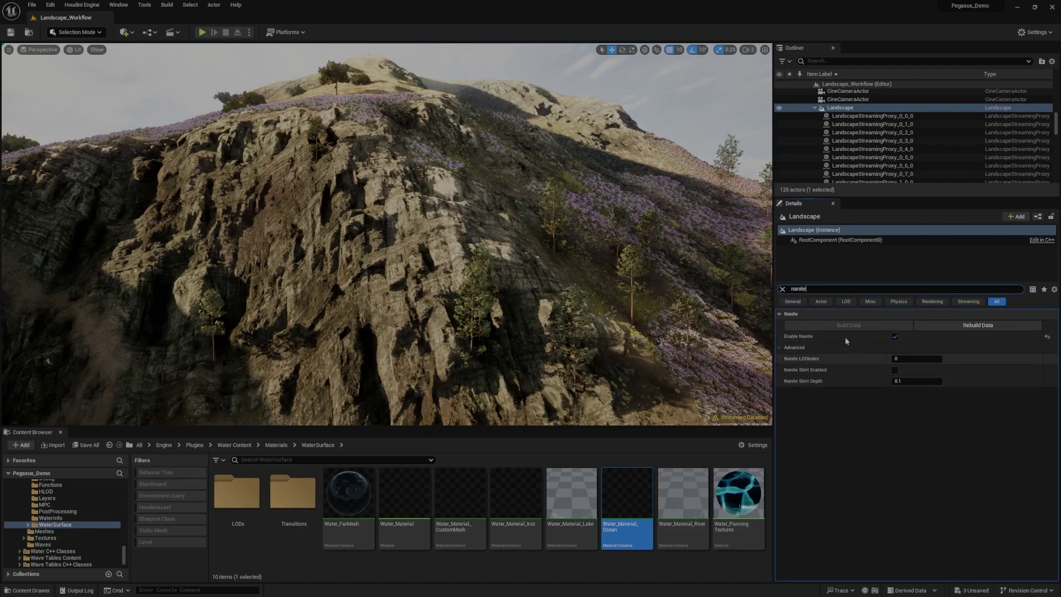
{"action": "left_click", "coordinate": [783, 289]}
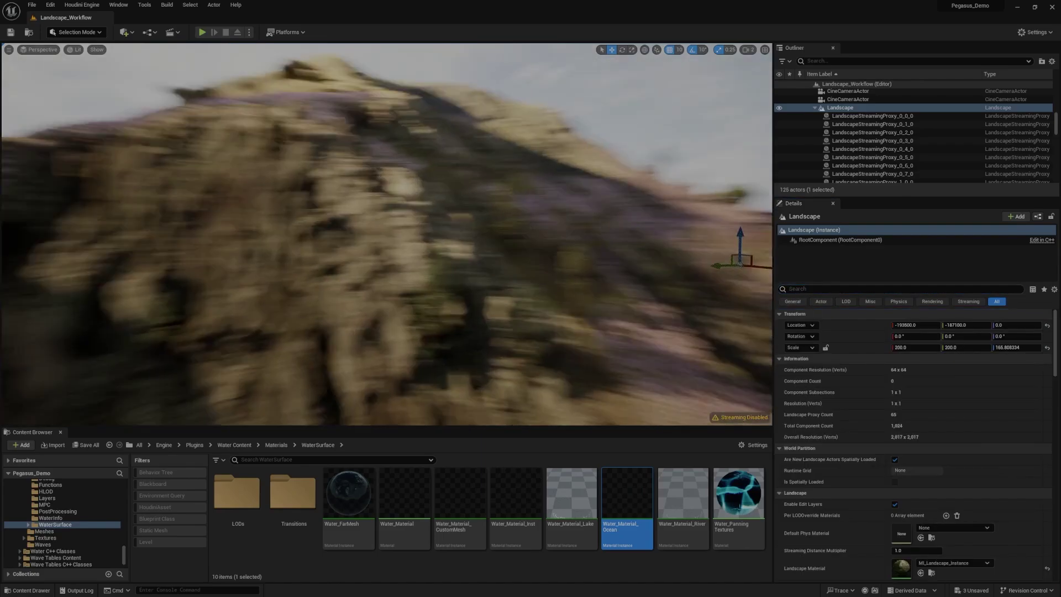
- Examine the displaced cliff and the hilltop in full-screen view
{"action": "key", "text": "F11"}
{"action": "key", "text": "s"}
{"action": "mouse_move", "coordinate": [585, 286]}
{"action": "right_mouse_down"}
{"action": "mouse_move", "coordinate": [547, 263]}
{"action": "mouse_move", "coordinate": [735, 280]}
{"action": "mouse_move", "coordinate": [508, 271]}
{"action": "mouse_move", "coordinate": [579, 257]}
{"action": "mouse_move", "coordinate": [592, 291]}
{"action": "right_mouse_up"}
{"action": "scroll", "coordinate": [547, 262], "scroll_direction": "up", "scroll_amount": 1}
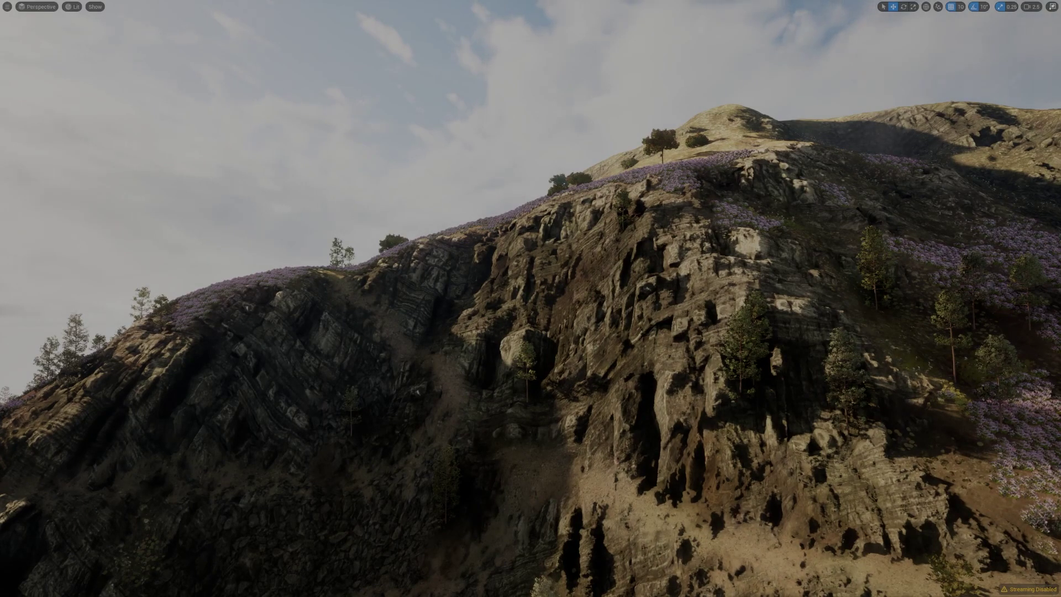
- Switch to File Explorer and browse to the Config folder of the Pegasus_Demo project
{"action": "left_click_drag", "start_coordinate": [575, 596], "coordinate": [475, 113]}
{"action": "double_click", "coordinate": [335, 186]}
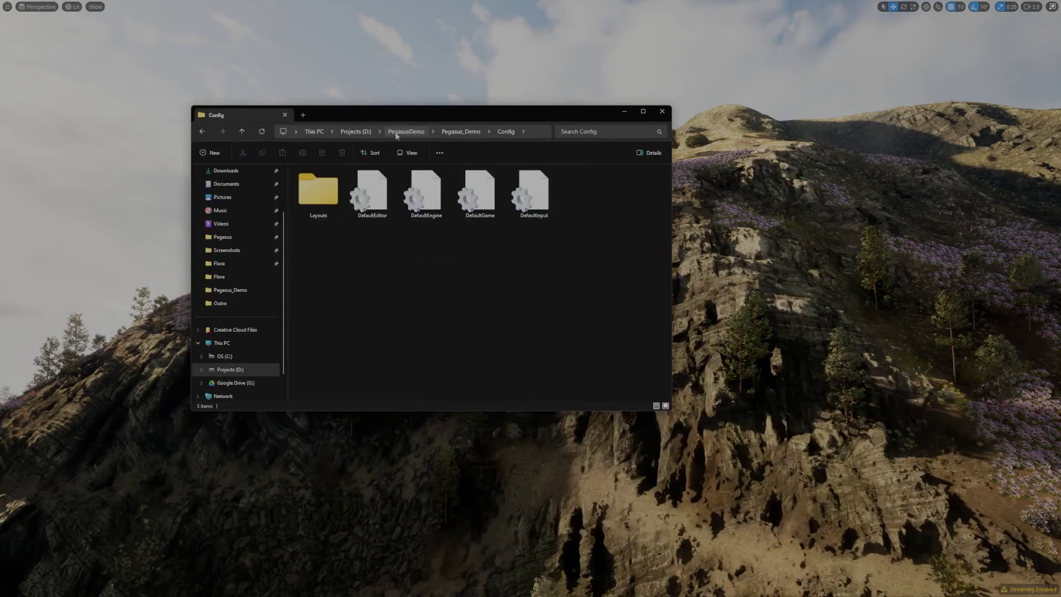
{"action": "left_click", "coordinate": [461, 131]}
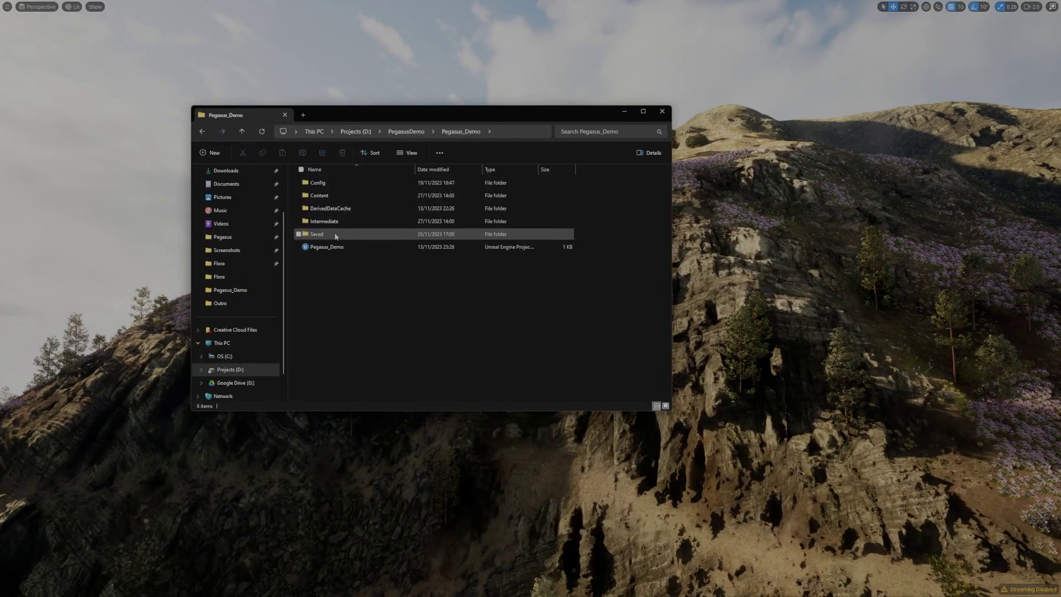
{"action": "double_click", "coordinate": [343, 184]}
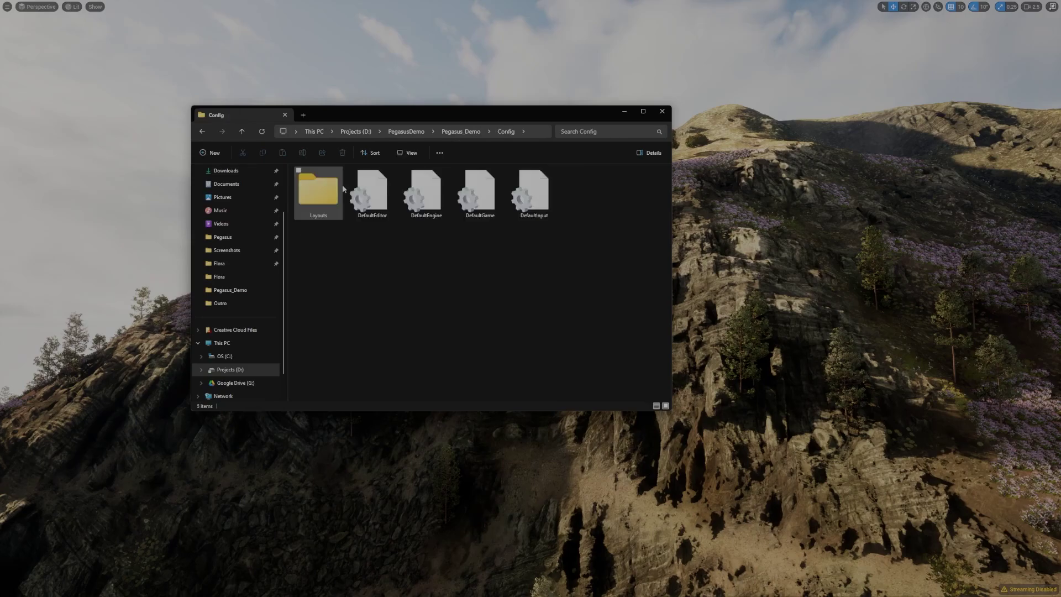
- Open DefaultEngine, highlight the r.Nanite.AllowTessellation=1 and r.Nanite.Tessellation=1 lines, and put the file and folder windows away
{"action": "left_click", "coordinate": [426, 194]}
{"action": "key", "text": "Return"}
{"action": "scroll", "coordinate": [449, 200], "scroll_direction": "down", "scroll_amount": 10}
{"action": "scroll", "coordinate": [449, 200], "scroll_direction": "up", "scroll_amount": 3}
{"action": "left_click_drag", "start_coordinate": [395, 246], "coordinate": [314, 237]}
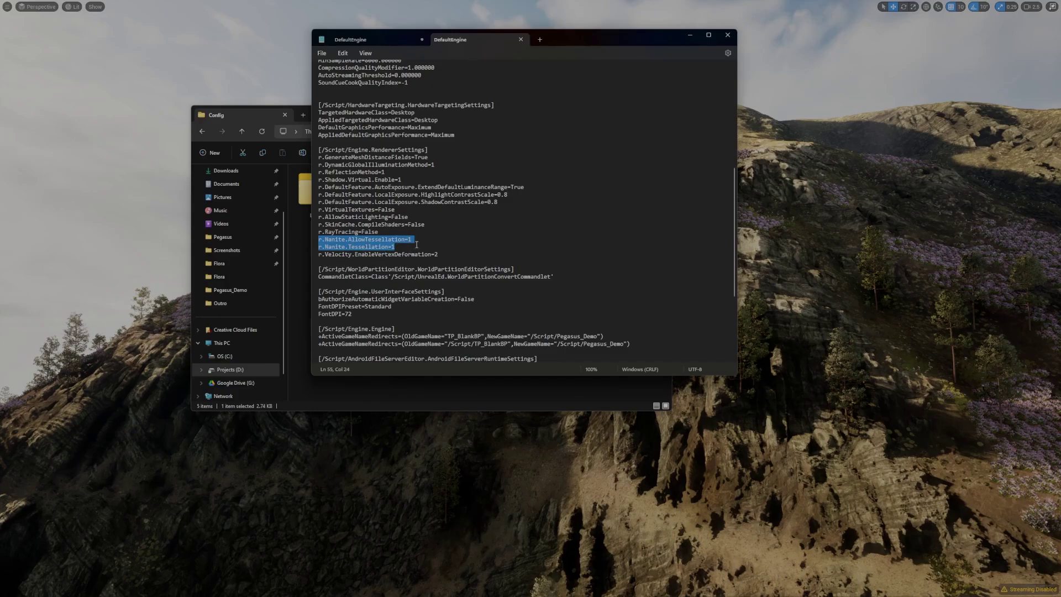
{"action": "left_click", "coordinate": [728, 35]}
{"action": "left_click", "coordinate": [615, 111]}
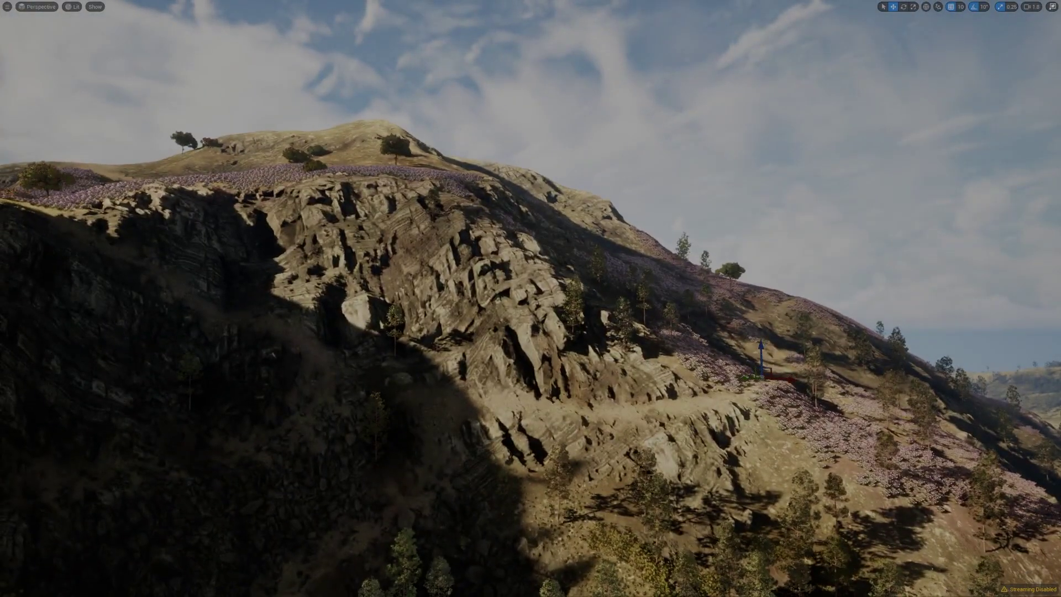
- Select the main Landscape actor, open its MI_Landscape_Instance material and expand the Cliffs layer's parameters
{"action": "key", "text": "g"}
{"action": "right_click_drag", "start_coordinate": [680, 178], "coordinate": [596, 276]}
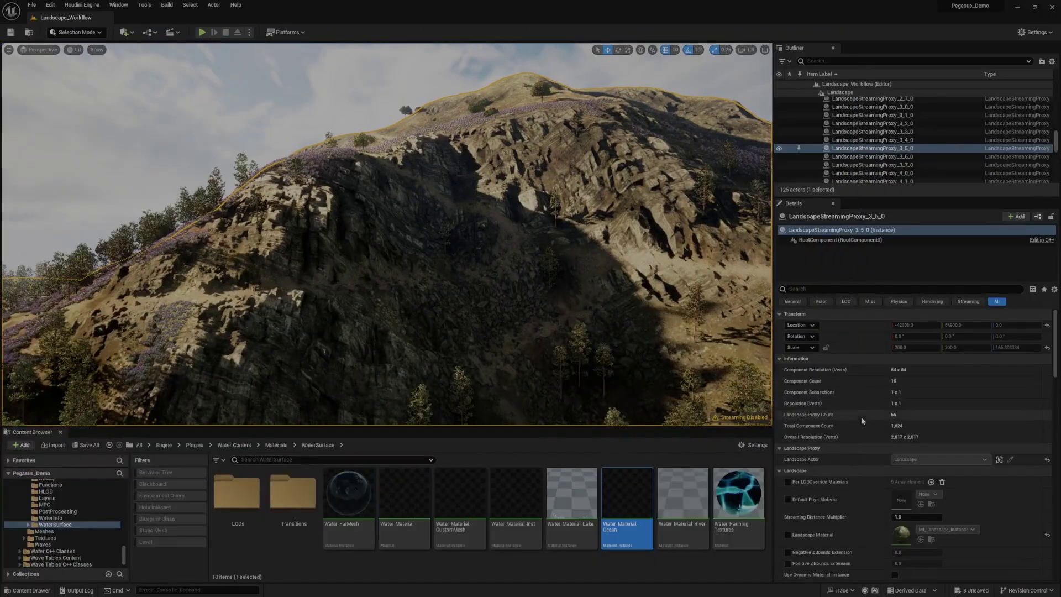
{"action": "scroll", "coordinate": [934, 145], "scroll_direction": "up", "scroll_amount": 6}
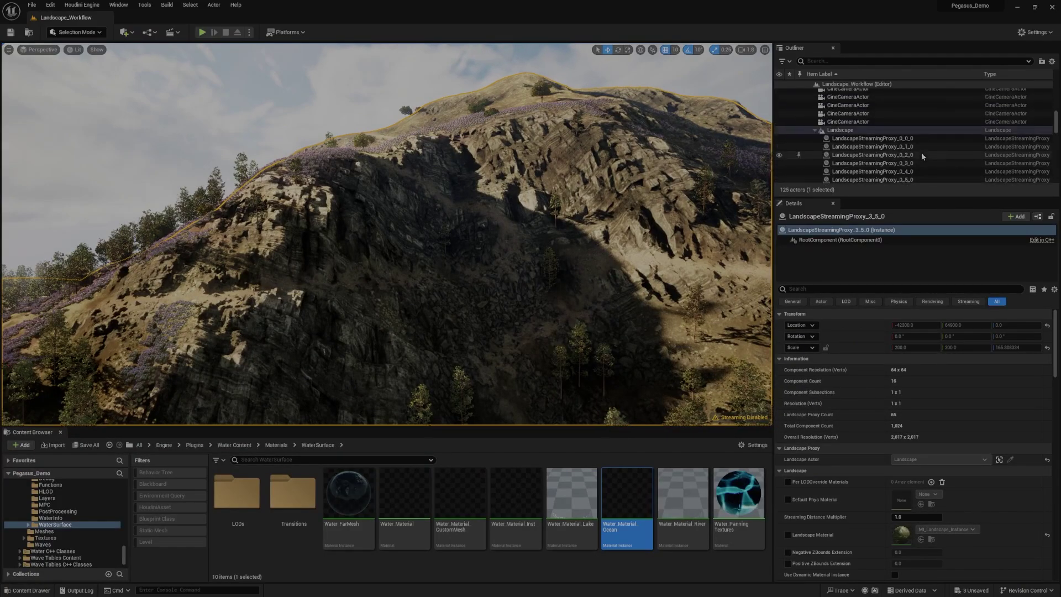
{"action": "scroll", "coordinate": [922, 156], "scroll_direction": "up", "scroll_amount": 2}
{"action": "left_click", "coordinate": [884, 157]}
{"action": "scroll", "coordinate": [796, 381], "scroll_direction": "down", "scroll_amount": 3}
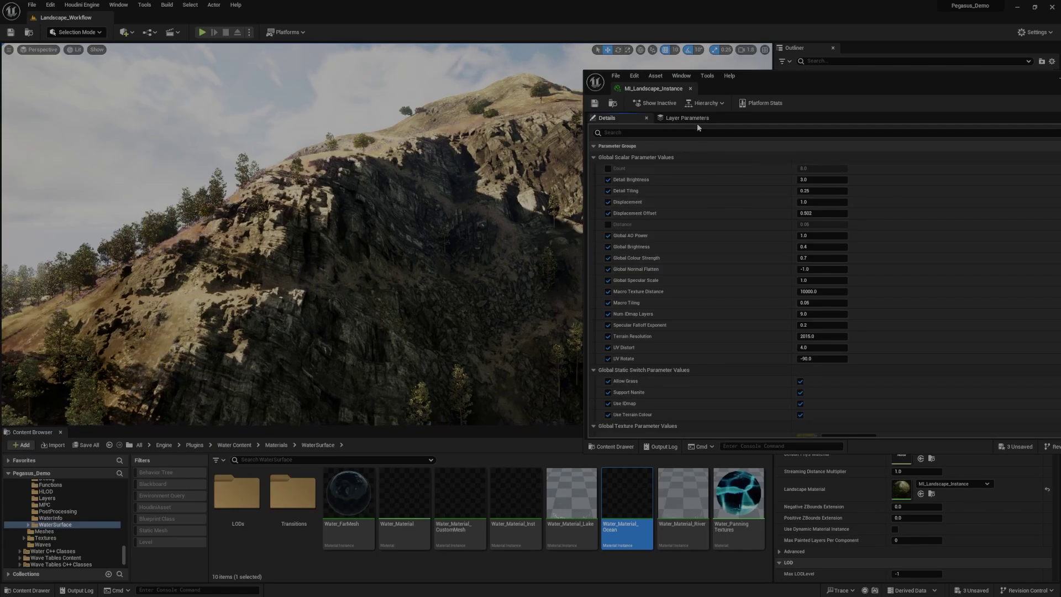
{"action": "scroll", "coordinate": [657, 271], "scroll_direction": "down", "scroll_amount": 1}
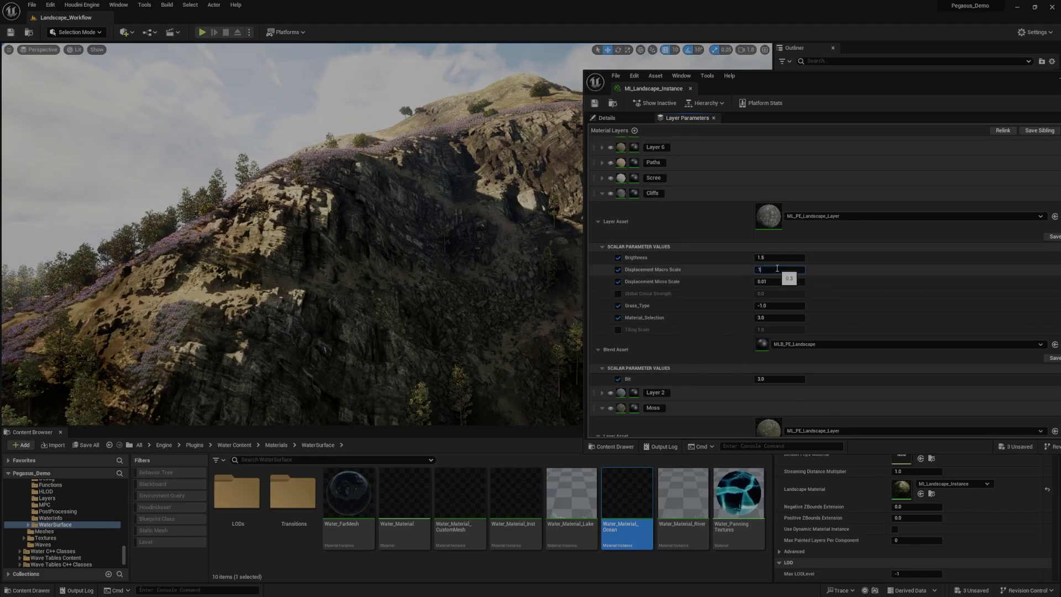
- Try a Displacement Macro Scale of 1 on the Cliffs layer and check the rock shapes up close
{"action": "key", "text": "Return"}
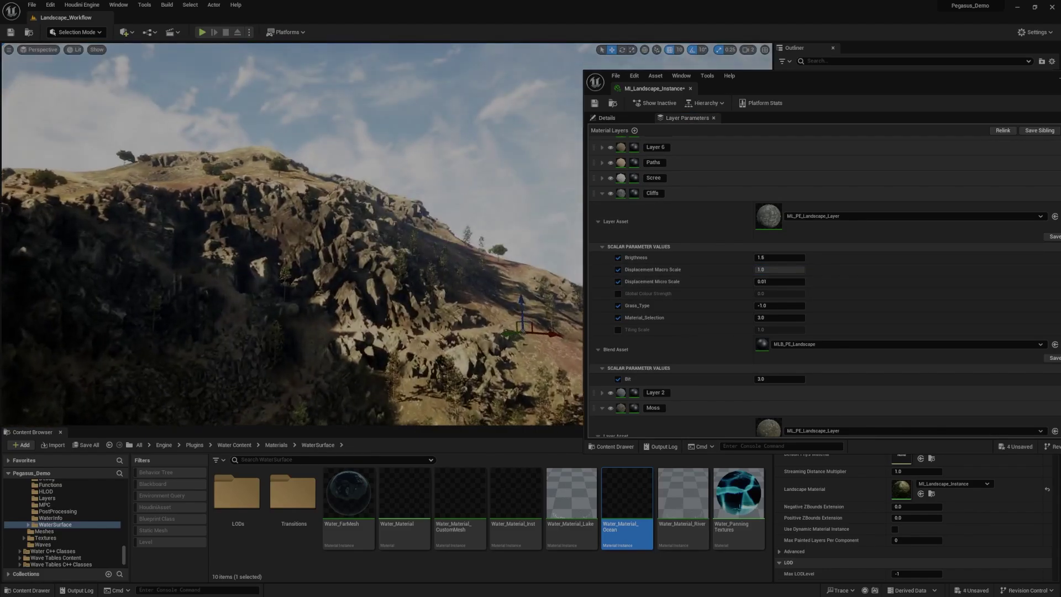
{"action": "key", "text": "w"}
{"action": "scroll", "coordinate": [292, 234], "scroll_direction": "up", "scroll_amount": 1}
{"action": "right_click_drag", "start_coordinate": [292, 234], "coordinate": [353, 241]}
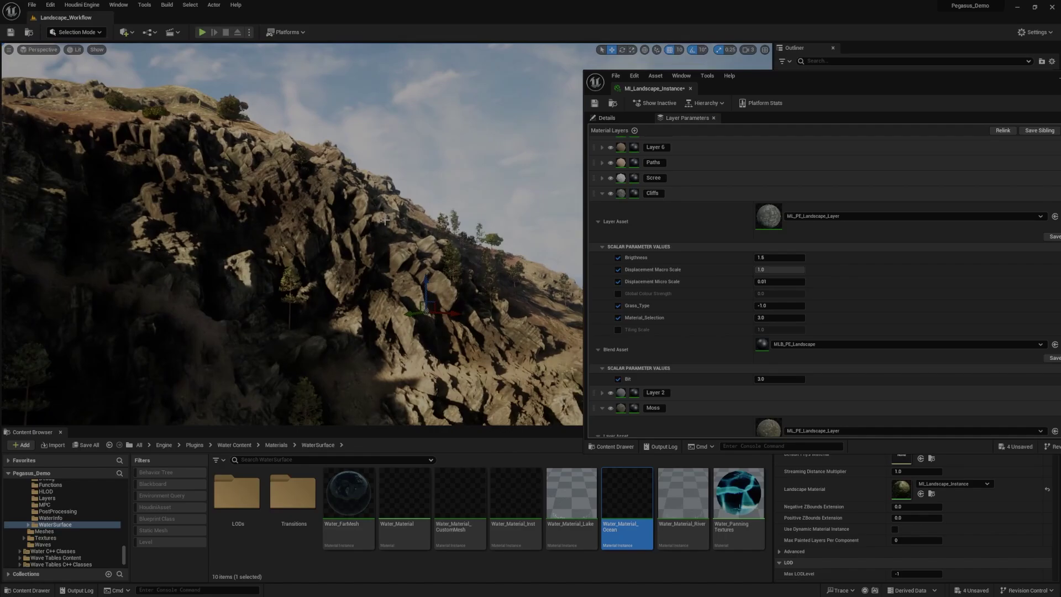
- Try a Displacement Macro Scale of 0 on the Cliffs layer and compare the cliff face
{"action": "left_click", "coordinate": [781, 269]}
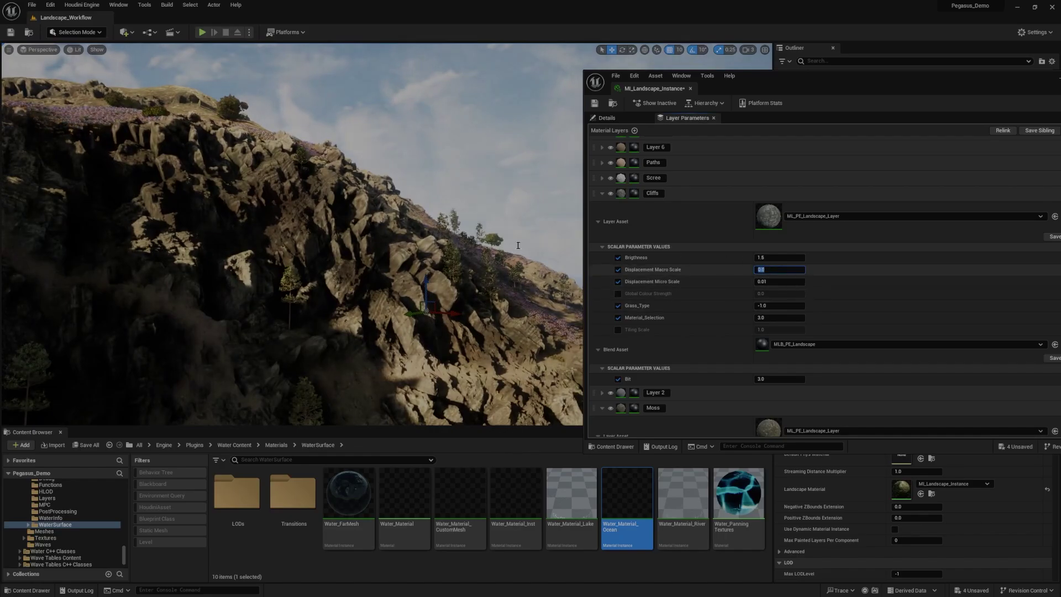
{"action": "key", "text": "Return"}
{"action": "right_click_drag", "start_coordinate": [420, 233], "coordinate": [299, 221]}
{"action": "key", "text": "w"}
{"action": "scroll", "coordinate": [387, 235], "scroll_direction": "down", "scroll_amount": 1}
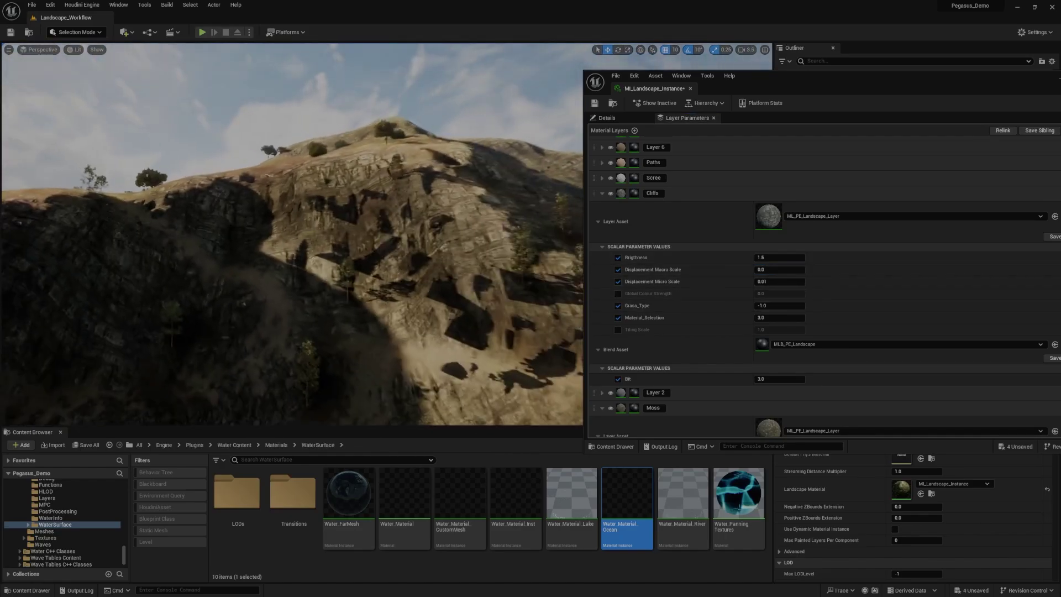
- Set the Cliffs layer's Displacement Macro Scale to 0.3 and check the cliff from several angles
{"action": "left_click", "coordinate": [779, 269]}
{"action": "type", "text": ".3"}
{"action": "key", "text": "Return"}
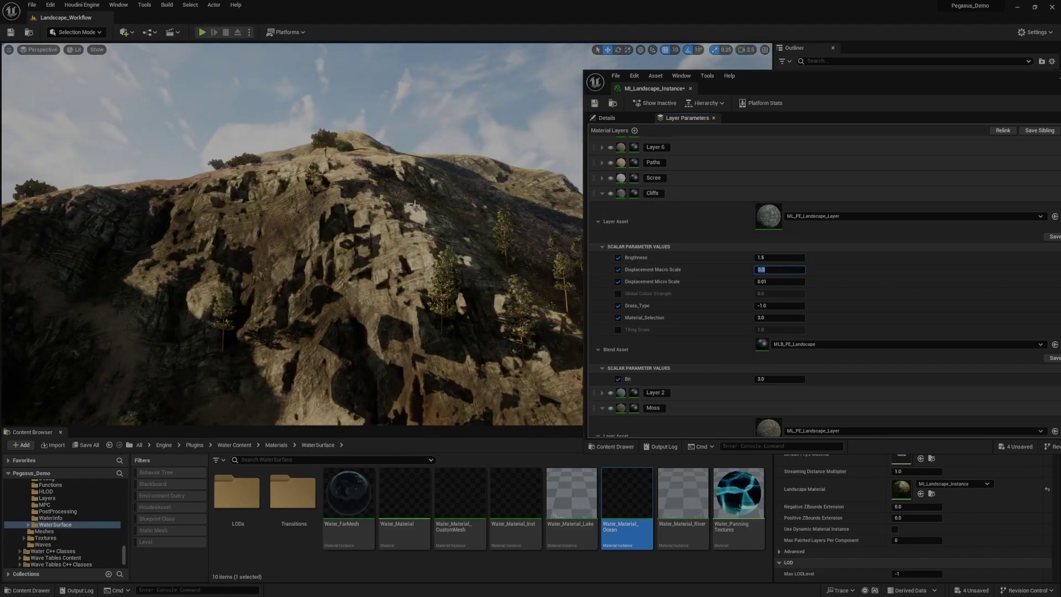
{"action": "mouse_move", "coordinate": [293, 234]}
{"action": "right_mouse_down"}
{"action": "mouse_move", "coordinate": [193, 234]}
{"action": "mouse_move", "coordinate": [232, 243]}
{"action": "mouse_move", "coordinate": [205, 238]}
{"action": "right_mouse_up"}
{"action": "right_click_drag", "start_coordinate": [332, 255], "coordinate": [484, 265]}
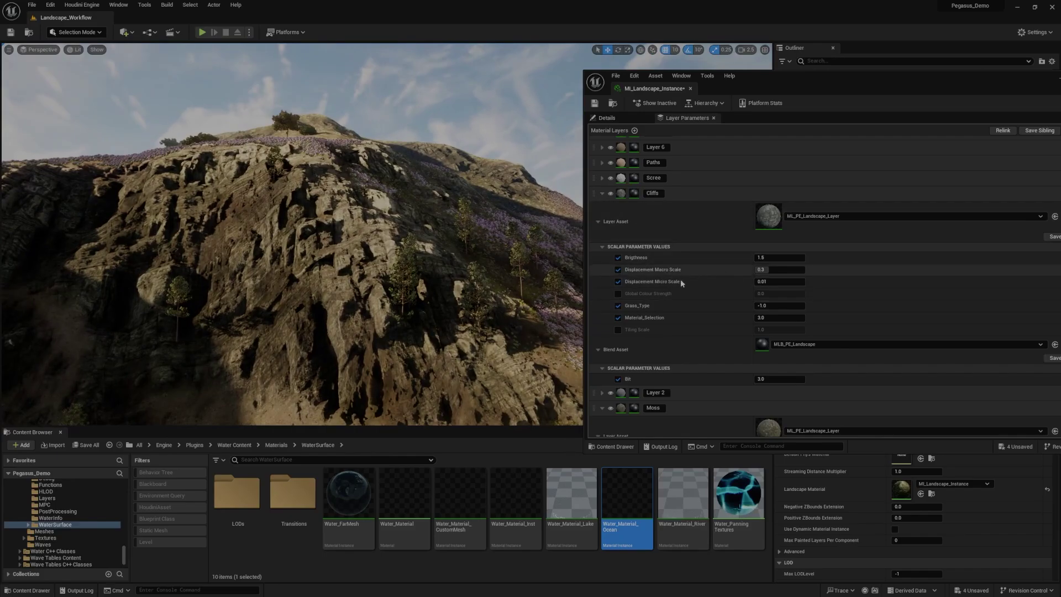
- Collapse the Cliffs layer, close the landscape material instance and survey the hills and mountain from farther away
{"action": "left_click", "coordinate": [602, 193]}
{"action": "key", "text": "s"}
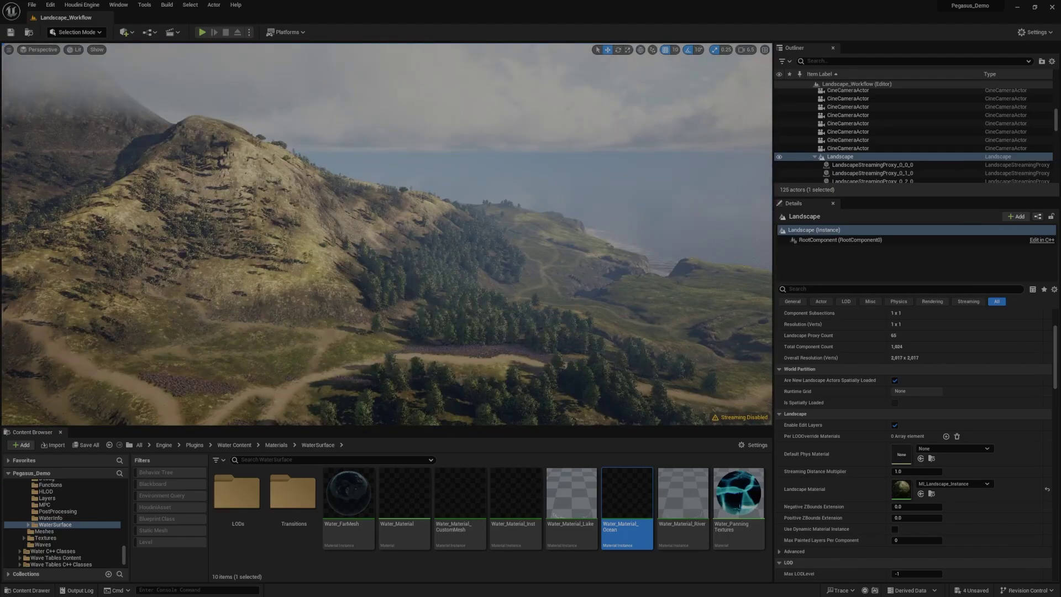
{"action": "scroll", "coordinate": [658, 239], "scroll_direction": "up", "scroll_amount": 1}
{"action": "mouse_move", "coordinate": [658, 240]}
{"action": "right_mouse_down"}
{"action": "mouse_move", "coordinate": [671, 277]}
{"action": "mouse_move", "coordinate": [663, 287]}
{"action": "mouse_move", "coordinate": [658, 239]}
{"action": "right_mouse_up"}
{"action": "right_click_drag", "start_coordinate": [338, 279], "coordinate": [221, 229]}
{"action": "right_click_drag", "start_coordinate": [384, 249], "coordinate": [384, 250]}
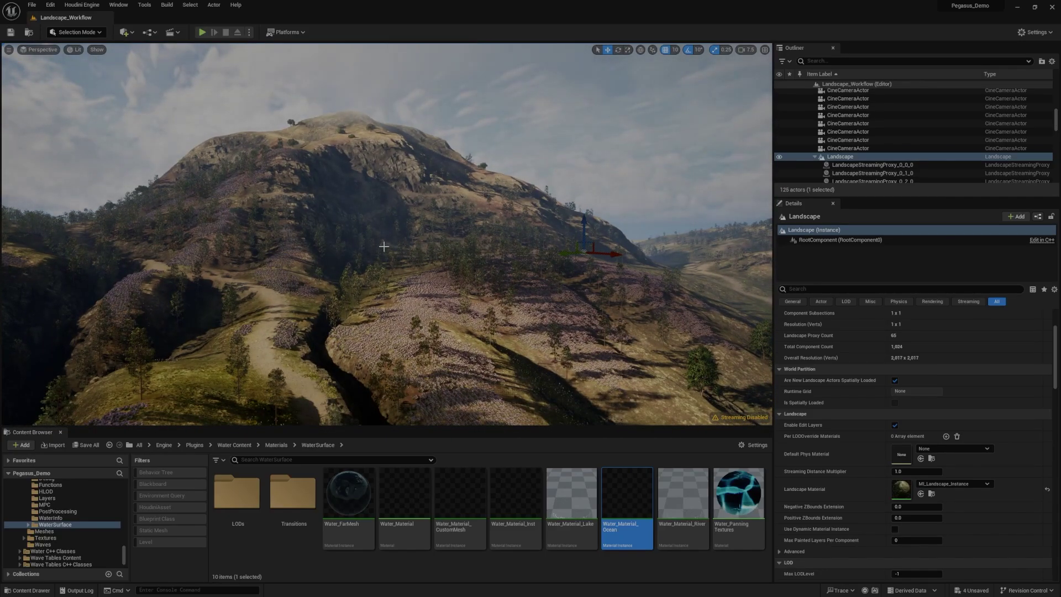
{"action": "left_click", "coordinate": [568, 141]}
{"action": "right_click_drag", "start_coordinate": [579, 216], "coordinate": [592, 222]}
- Show the viewport full-screen and examine the mountain, ravines and neighbouring hills in both directions
{"action": "key", "text": "F11"}
{"action": "key", "text": "s"}
{"action": "scroll", "coordinate": [591, 222], "scroll_direction": "down", "scroll_amount": 4}
{"action": "key", "text": "w"}
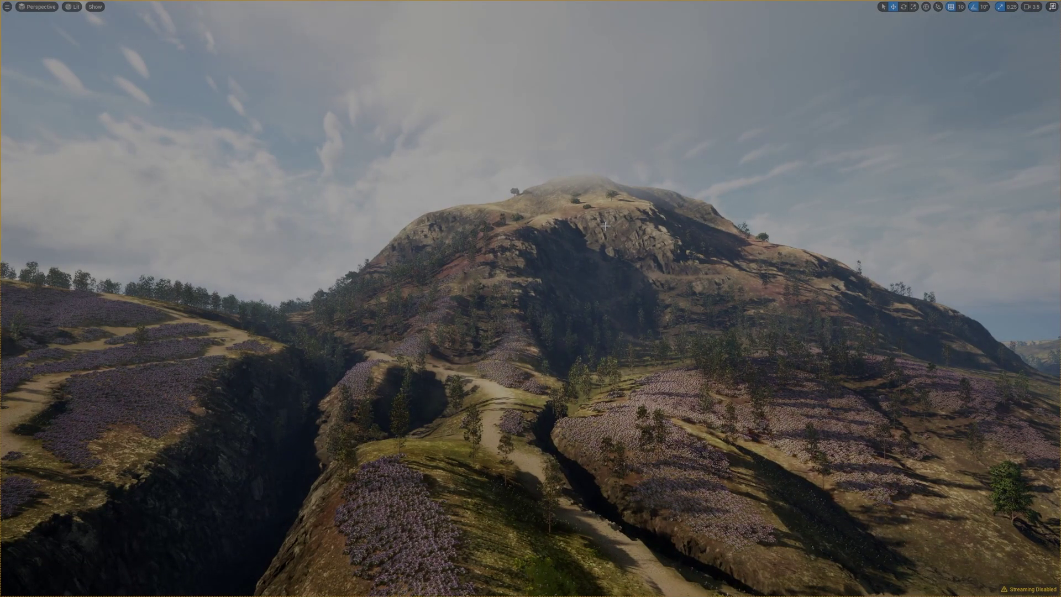
{"action": "right_click_drag", "start_coordinate": [605, 228], "coordinate": [627, 236]}
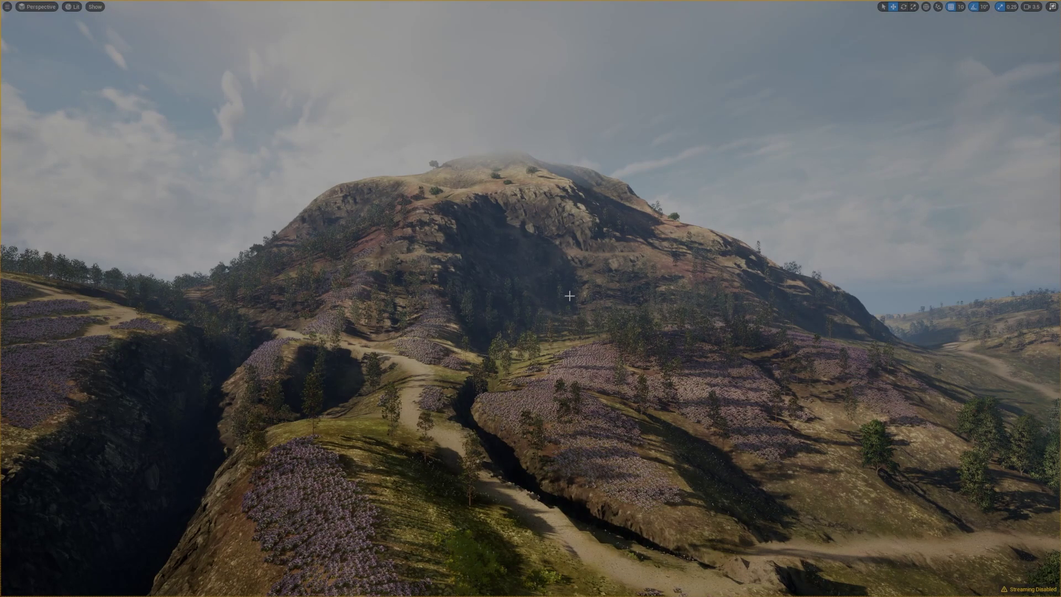
{"action": "right_click_drag", "start_coordinate": [569, 296], "coordinate": [800, 299]}
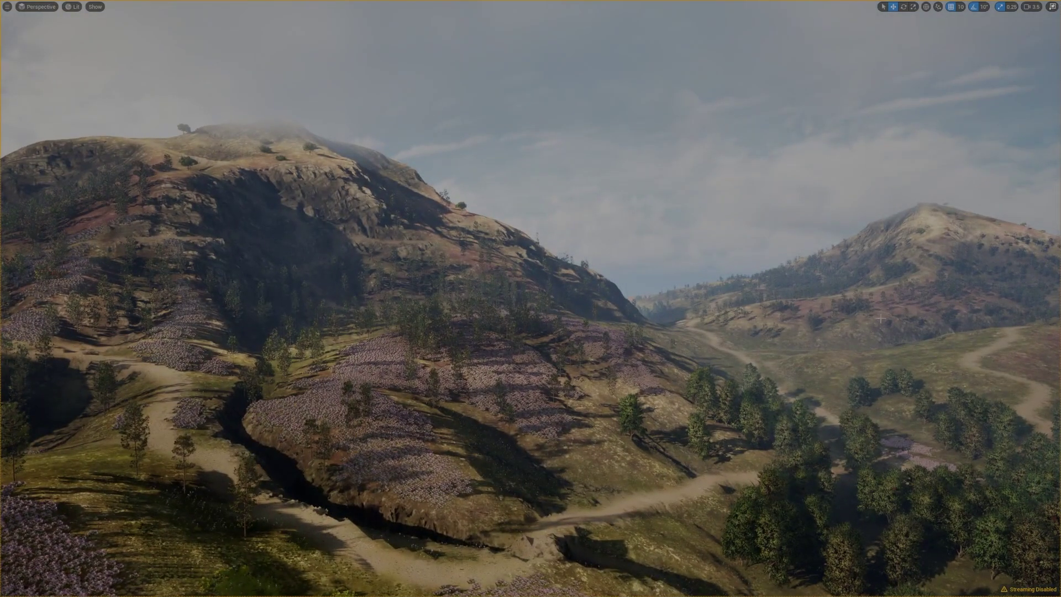
{"action": "right_click_drag", "start_coordinate": [877, 321], "coordinate": [699, 321]}
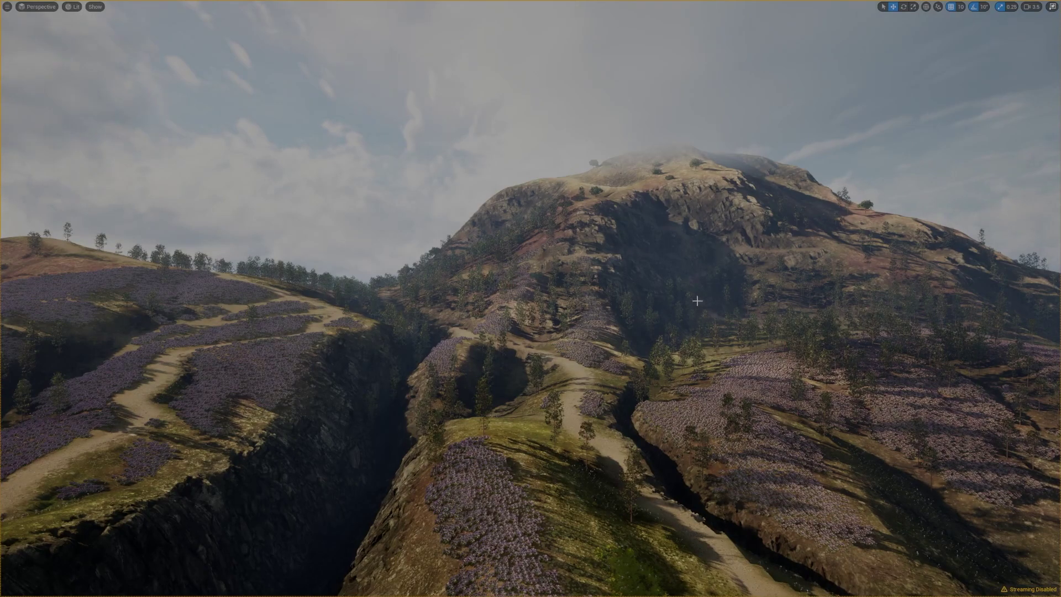
{"action": "right_click_drag", "start_coordinate": [674, 269], "coordinate": [805, 271]}
{"action": "right_click_drag", "start_coordinate": [531, 298], "coordinate": [530, 307]}
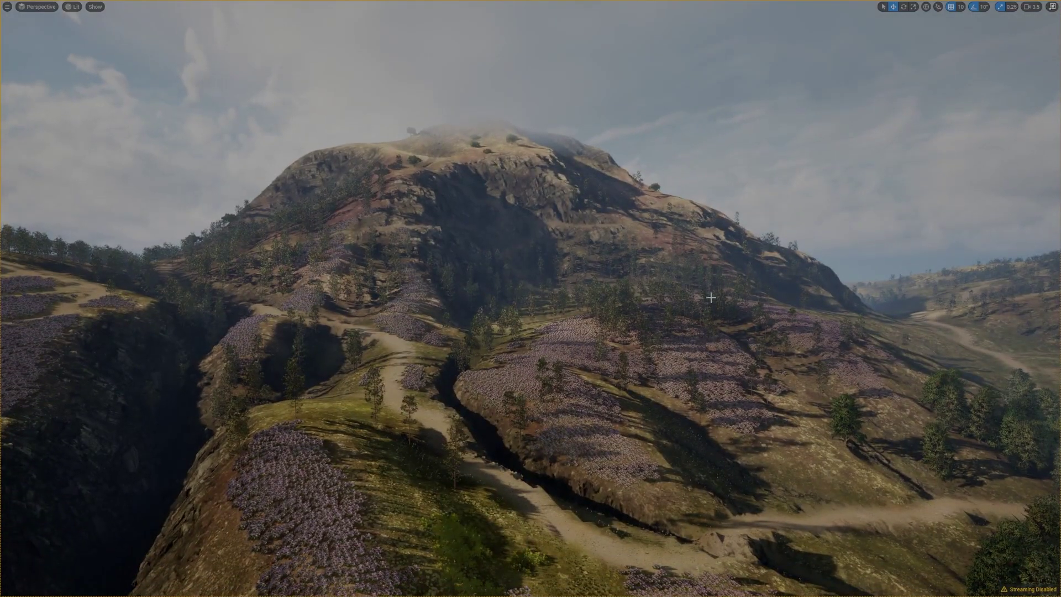
{"action": "right_click_drag", "start_coordinate": [716, 318], "coordinate": [688, 337]}
{"action": "right_click_drag", "start_coordinate": [539, 380], "coordinate": [415, 326]}
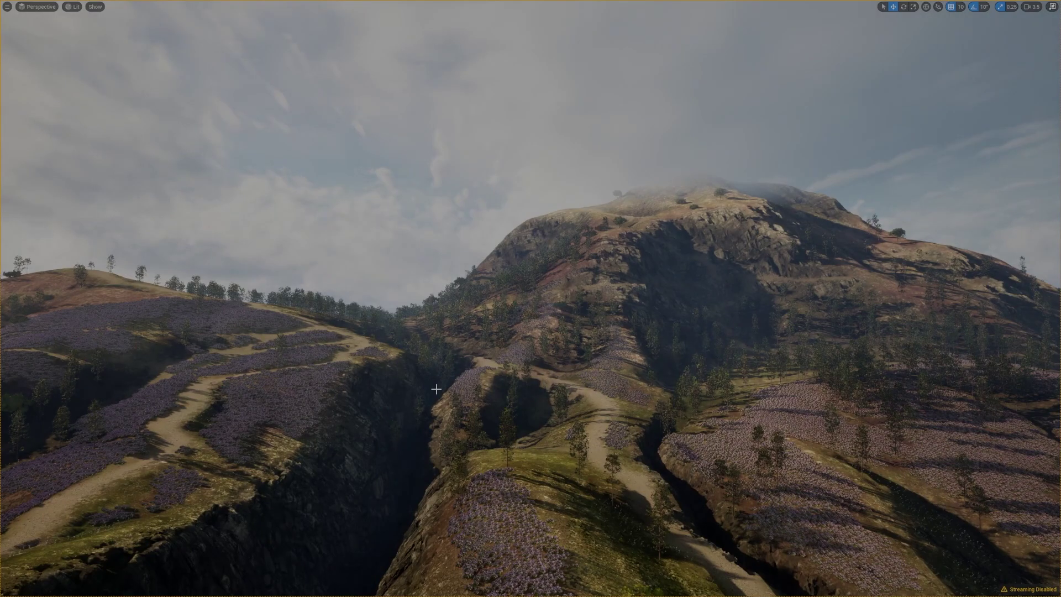
{"action": "right_click_drag", "start_coordinate": [444, 389], "coordinate": [522, 369]}
{"action": "key", "text": "a"}
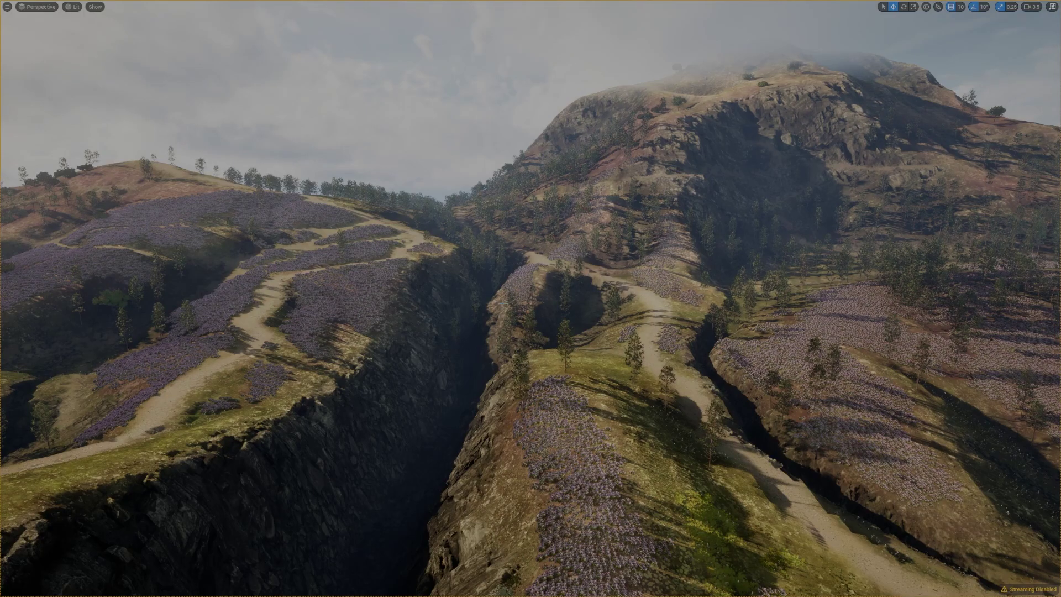
- Examine the dirt path, scree and purple flower patches on the ridge at ground level
{"action": "right_click_drag", "start_coordinate": [573, 304], "coordinate": [536, 303]}
{"action": "scroll", "coordinate": [573, 305], "scroll_direction": "down", "scroll_amount": 3}
{"action": "key", "text": "w"}
{"action": "scroll", "coordinate": [573, 304], "scroll_direction": "down", "scroll_amount": 1}
{"action": "right_click_drag", "start_coordinate": [456, 302], "coordinate": [466, 145]}
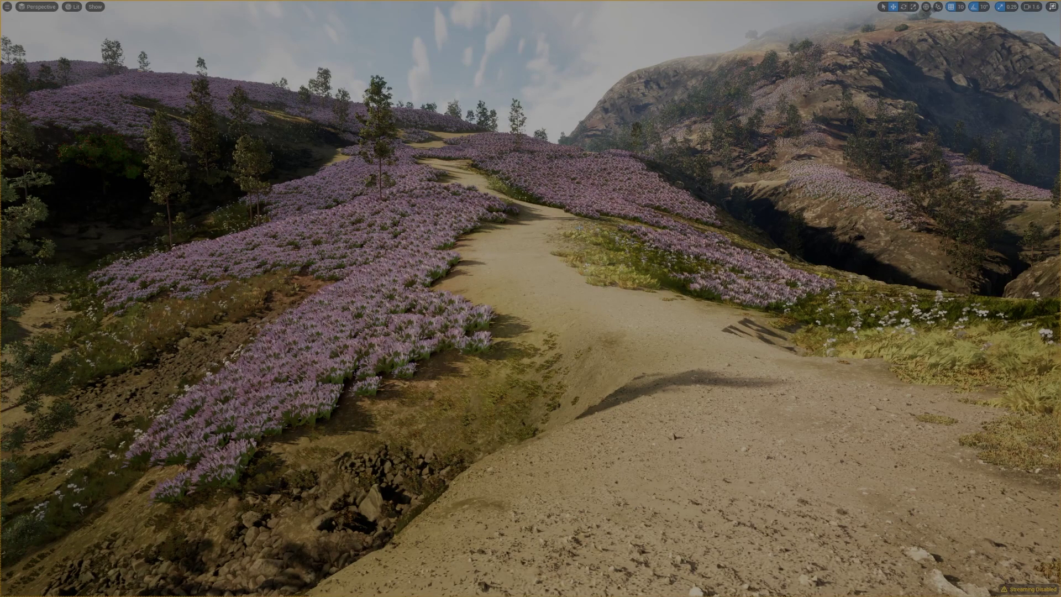
{"action": "right_click_drag", "start_coordinate": [581, 246], "coordinate": [616, 276]}
{"action": "scroll", "coordinate": [573, 500], "scroll_direction": "down", "scroll_amount": 3}
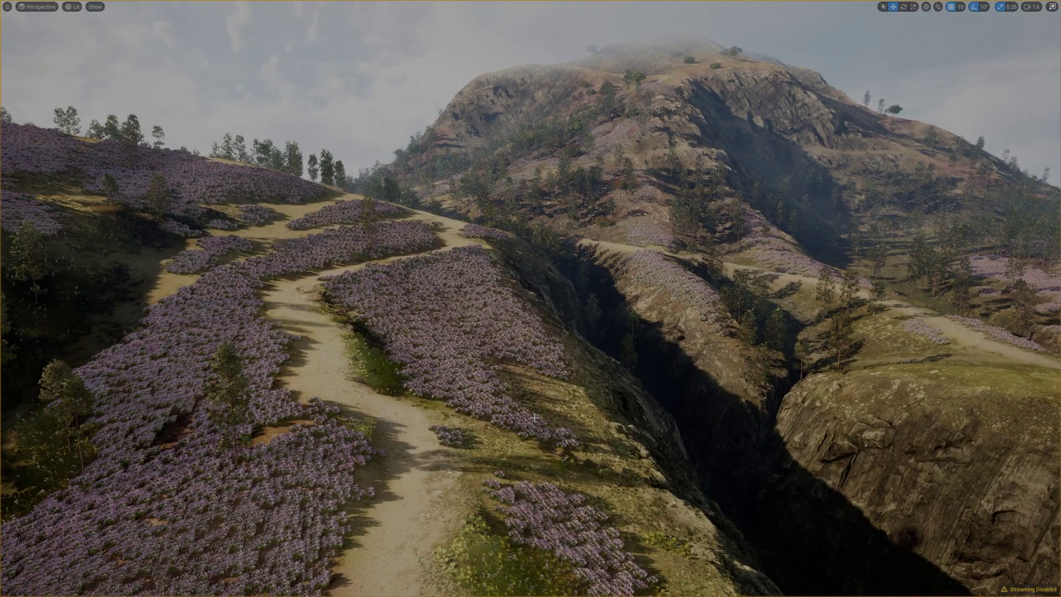
- Pull back from the flowered ridge and examine the ravine and mountain from high above
{"action": "right_click_drag", "start_coordinate": [534, 414], "coordinate": [795, 359]}
{"action": "key", "text": "s"}
{"action": "scroll", "coordinate": [527, 392], "scroll_direction": "up", "scroll_amount": 1}
{"action": "key", "text": "s"}
{"action": "scroll", "coordinate": [528, 392], "scroll_direction": "up", "scroll_amount": 3}
{"action": "key", "text": "s"}
{"action": "scroll", "coordinate": [527, 392], "scroll_direction": "up", "scroll_amount": 3}
{"action": "scroll", "coordinate": [528, 392], "scroll_direction": "down", "scroll_amount": 1}
{"action": "key", "text": "w"}
{"action": "scroll", "coordinate": [528, 392], "scroll_direction": "down", "scroll_amount": 1}
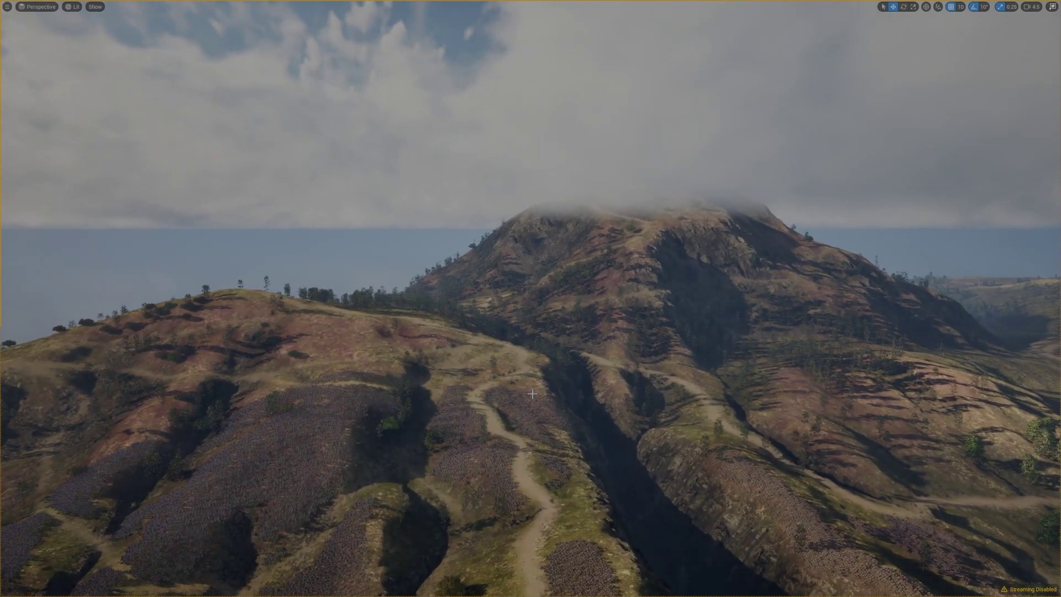
- Look over the grassy coastline, ocean horizon and clouds, and return to the normal editor layout facing the mountain
{"action": "key", "text": "w"}
{"action": "right_click_drag", "start_coordinate": [585, 344], "coordinate": [599, 352]}
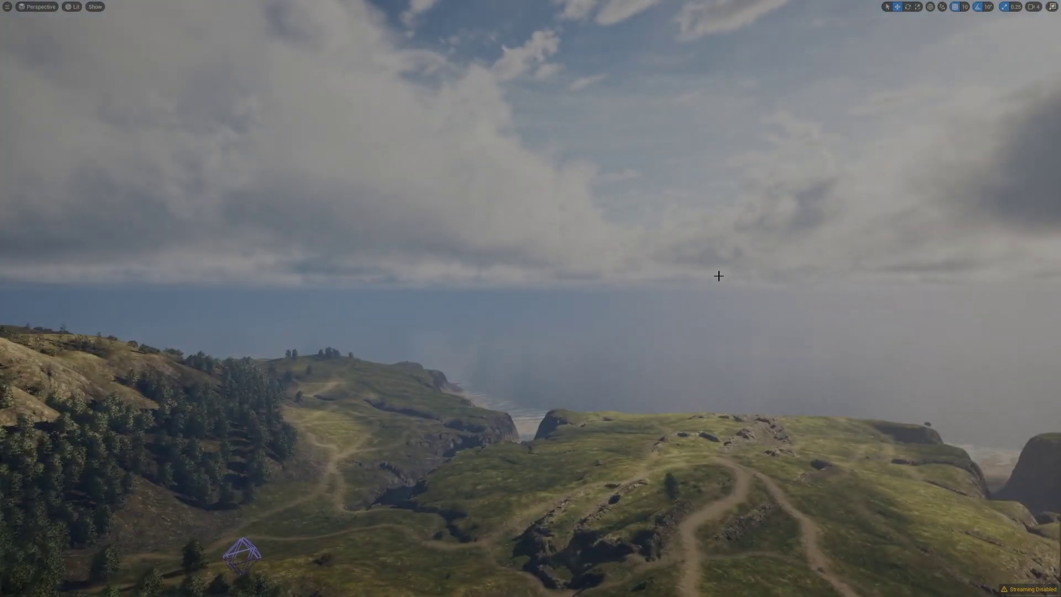
{"action": "mouse_move", "coordinate": [616, 277]}
{"action": "right_mouse_down"}
{"action": "mouse_move", "coordinate": [719, 277]}
{"action": "mouse_move", "coordinate": [611, 288]}
{"action": "right_mouse_up"}
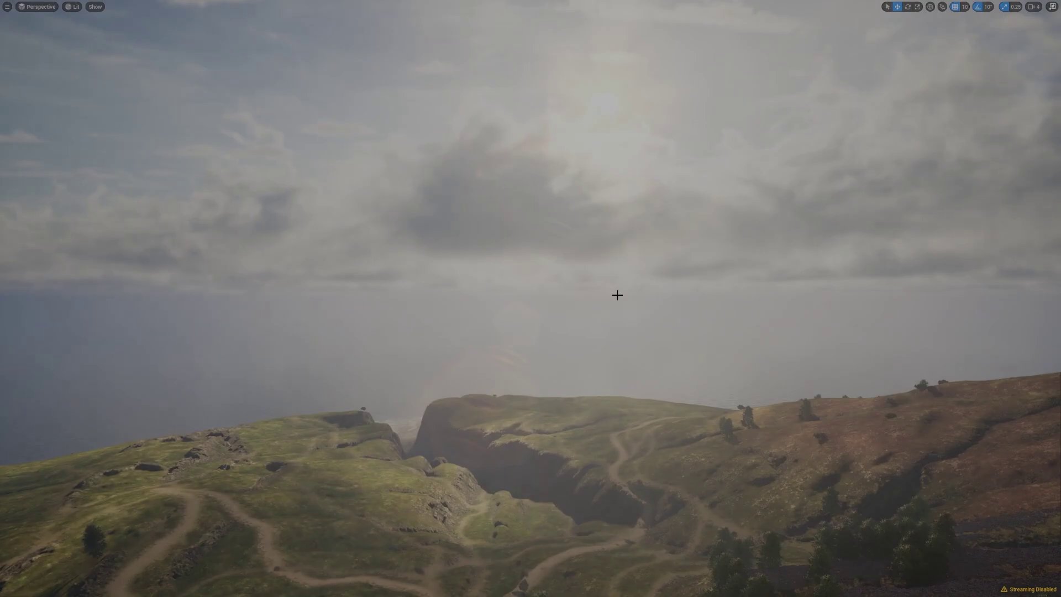
{"action": "right_click_drag", "start_coordinate": [617, 296], "coordinate": [724, 292]}
{"action": "key", "text": "F11"}
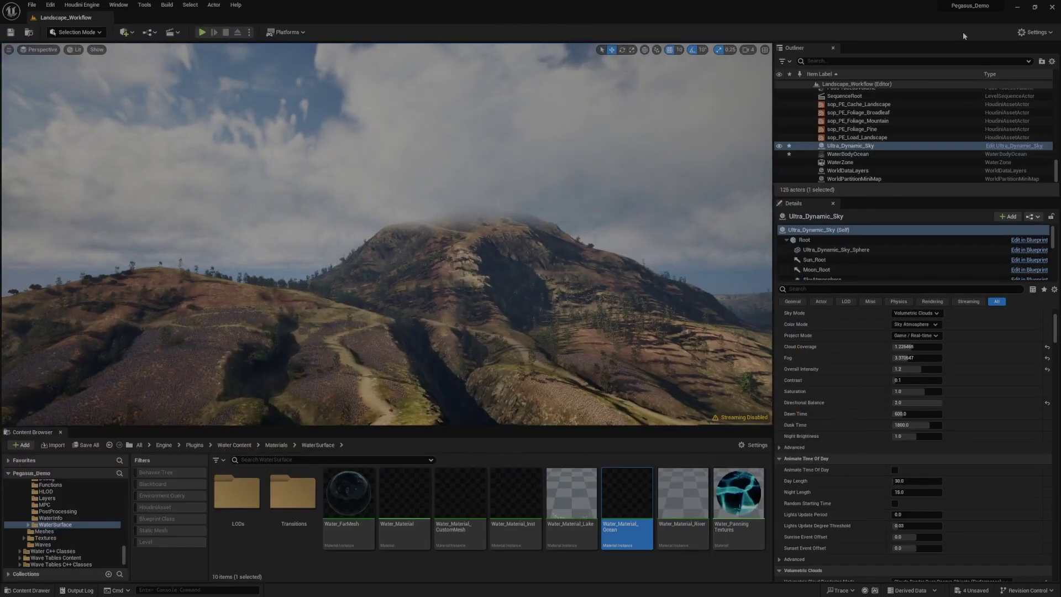
- Set all engine scalability groups to Cinematic and view the mountain landscape full-screen
{"action": "left_click", "coordinate": [1034, 32]}
{"action": "mouse_move", "coordinate": [984, 165]}
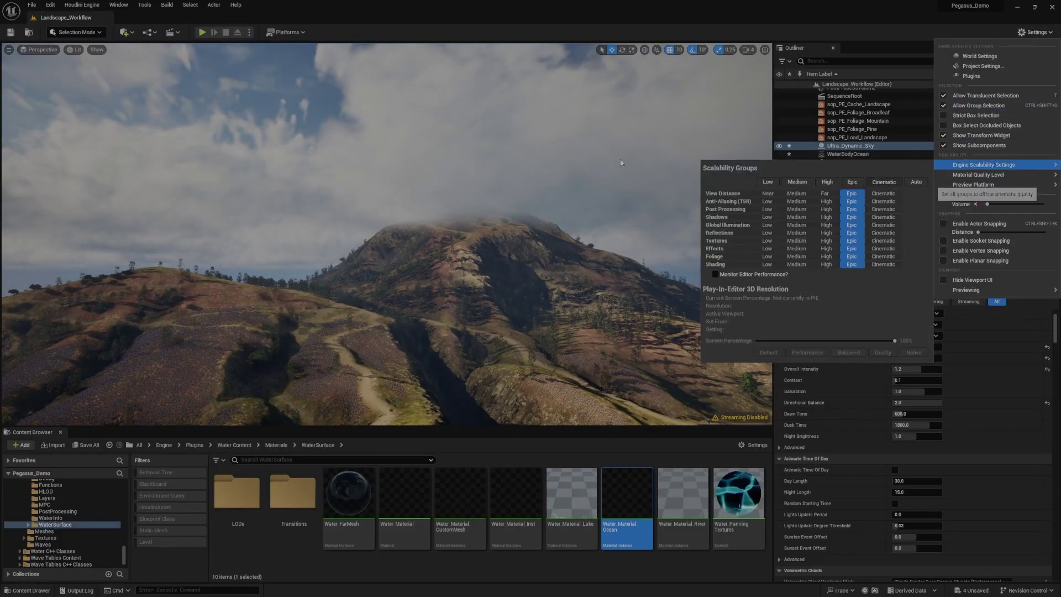
{"action": "left_click", "coordinate": [884, 182]}
{"action": "left_click", "coordinate": [616, 160]}
{"action": "key", "text": "F11"}
{"action": "right_click_drag", "start_coordinate": [603, 203], "coordinate": [675, 225]}
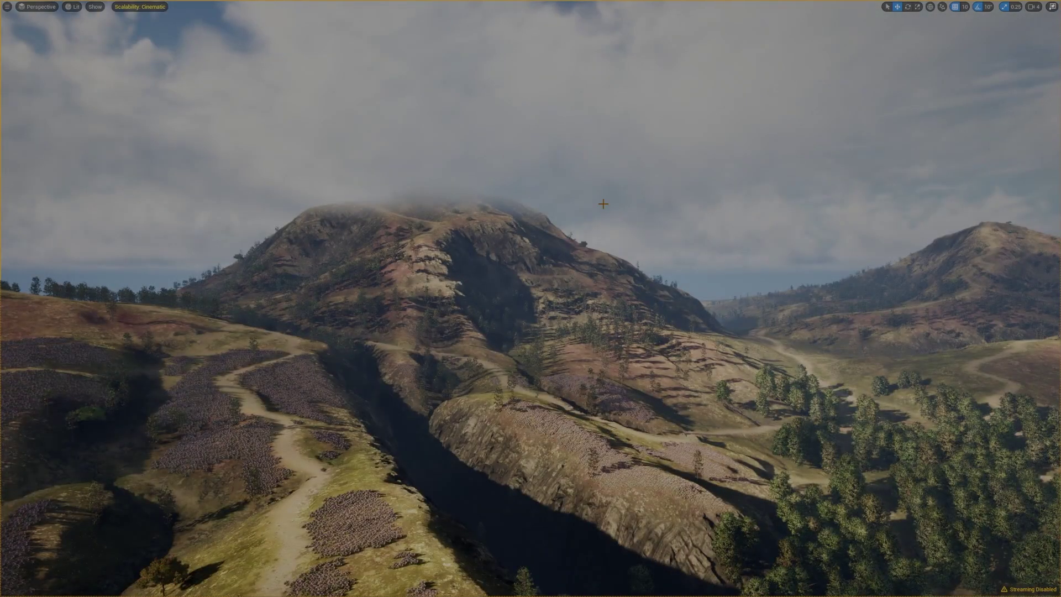